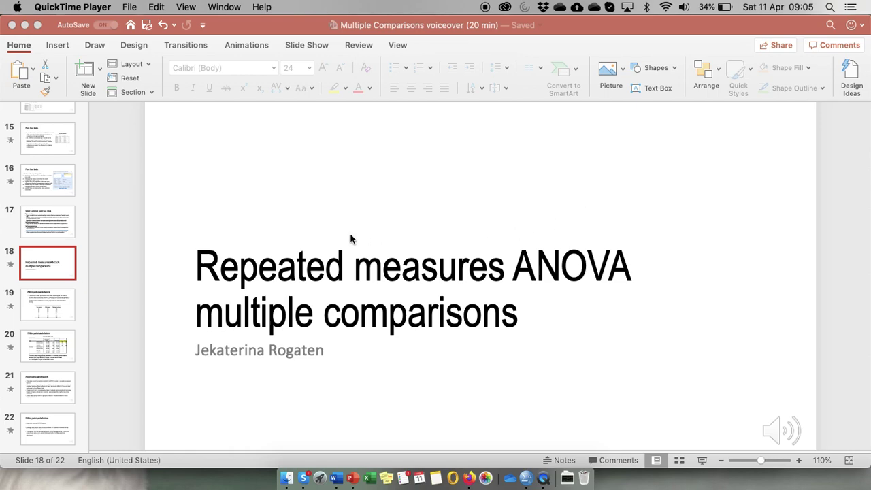
Step: Bring PowerPoint forward and show slide 19, 'Within participants factors', with its stress score table
left_click(51, 308)
left_click(51, 307)
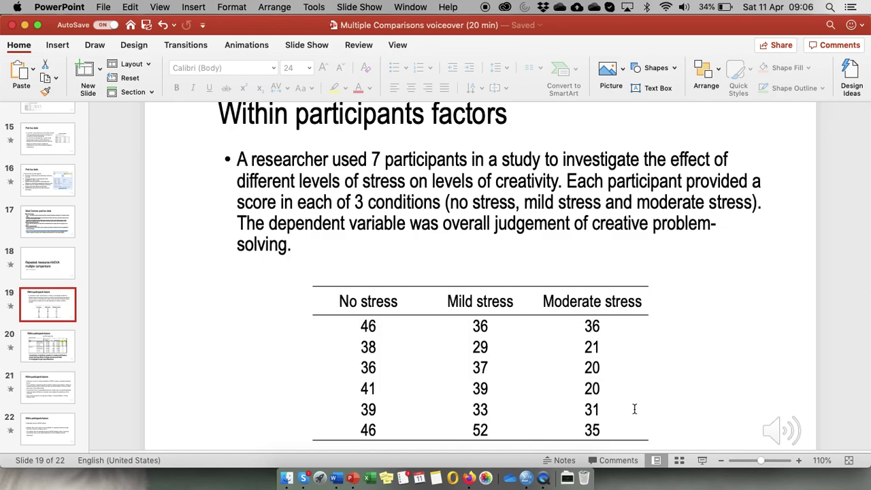
Step: Switch to the SPSS stress dataset and widen the No_Stress column so its name shows
key("ctrl+Up")
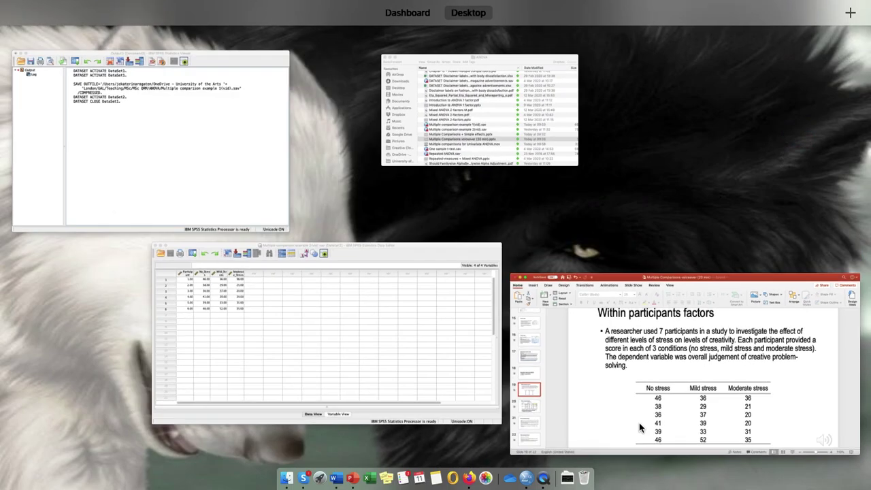
left_click(432, 348)
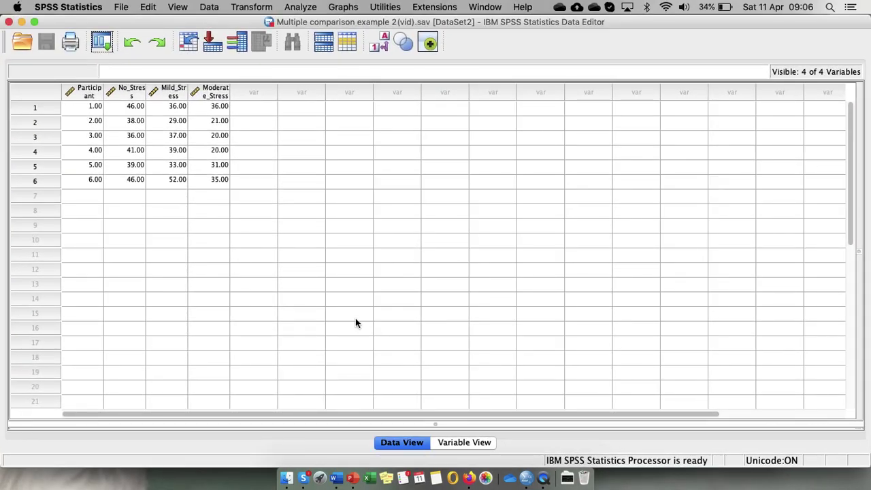
left_click_drag(146, 92, 282, 89)
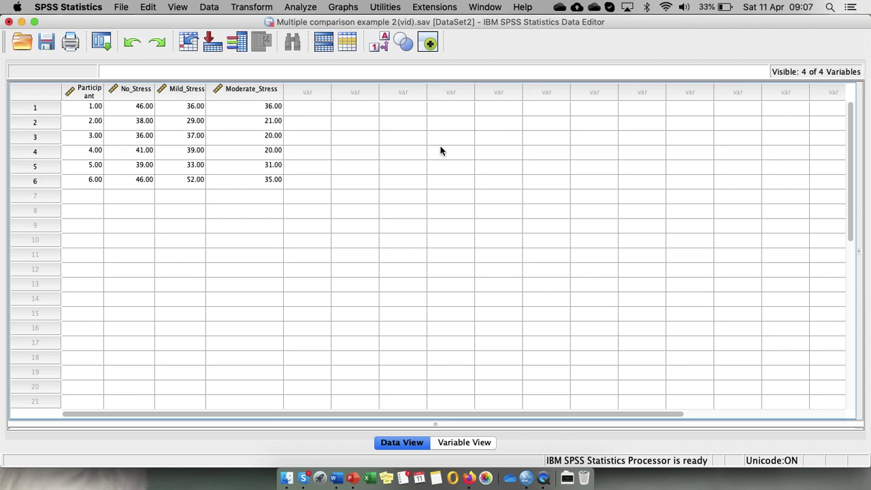
Step: Start an Explore analysis with No_Stress, Mild_Stress and Moderate_Stress as dependent variables
left_click(303, 8)
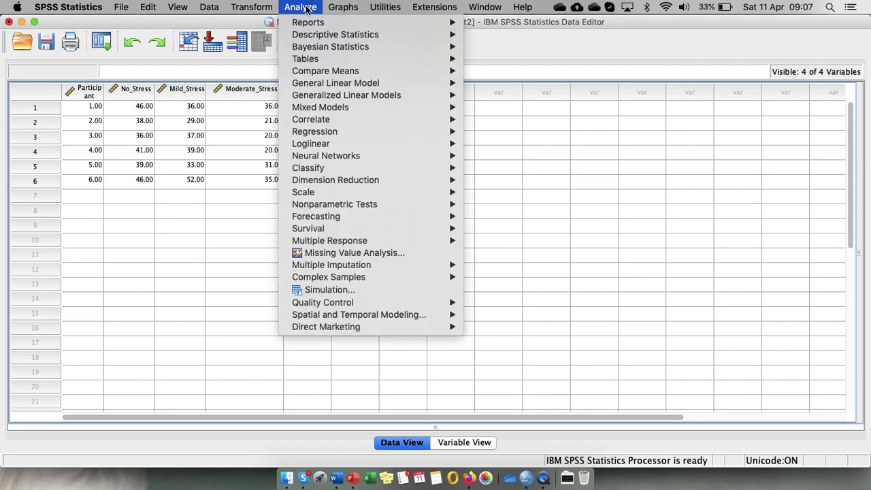
mouse_move(355, 33)
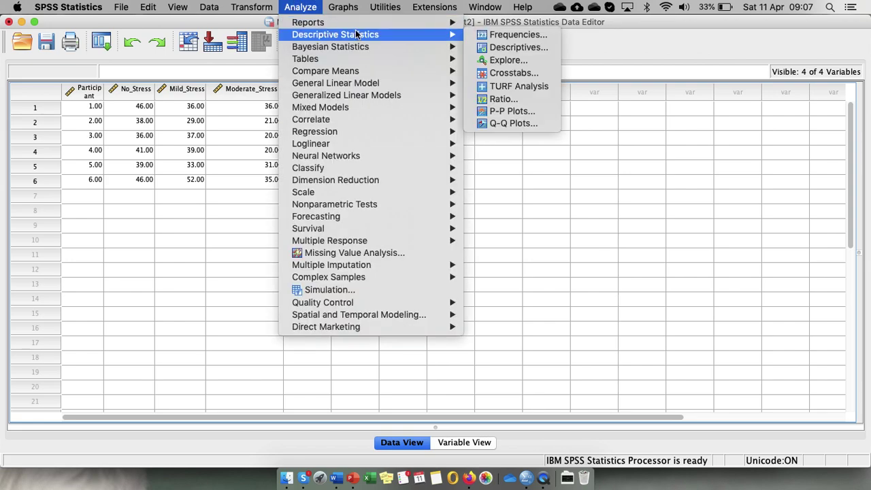
left_click(498, 61)
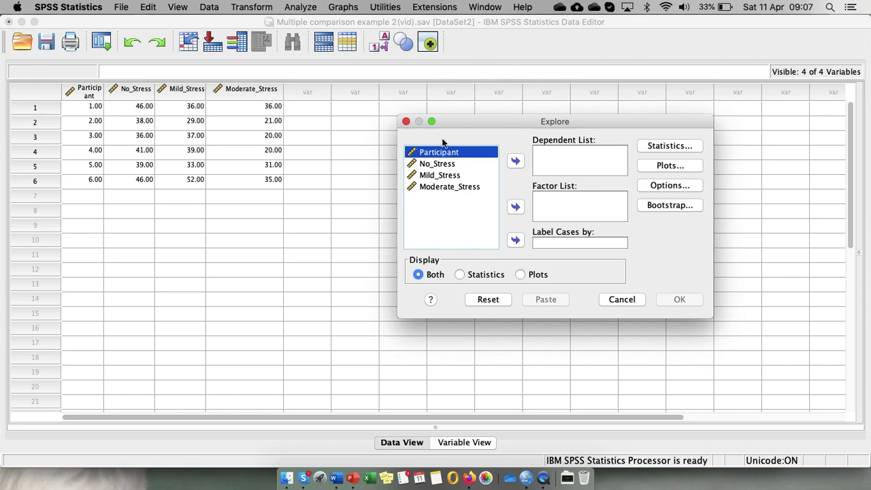
left_click(441, 166)
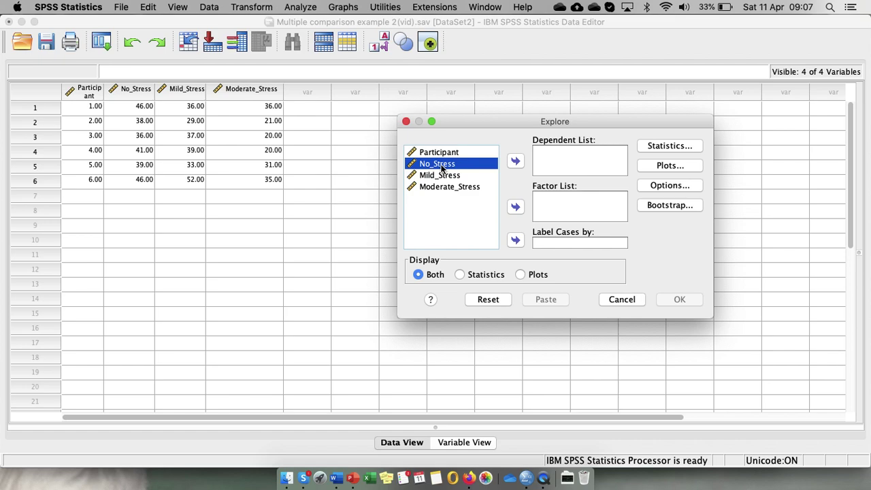
key("shift+Down")
key("shift+Down")
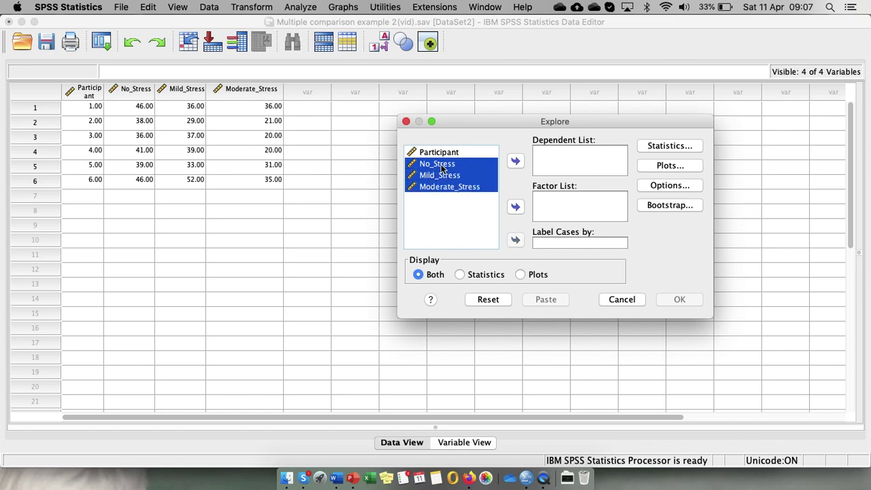
left_click(515, 162)
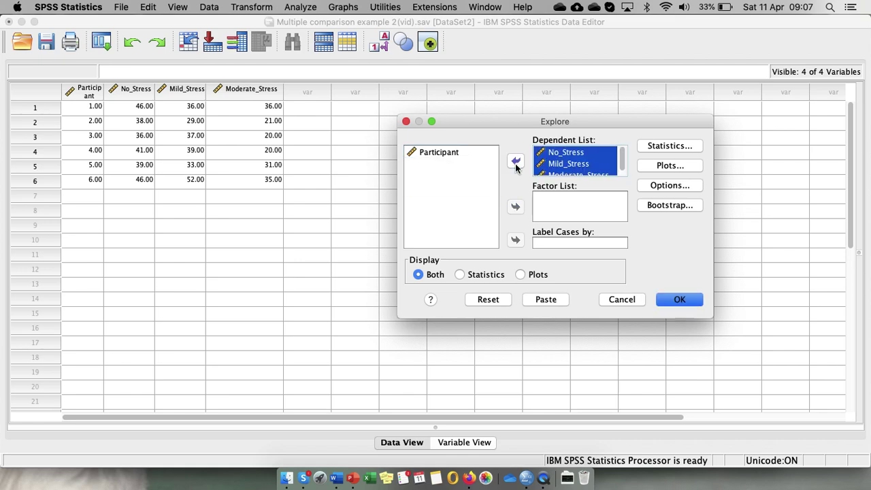
Step: Add outliers to the Explore statistics
left_click(669, 145)
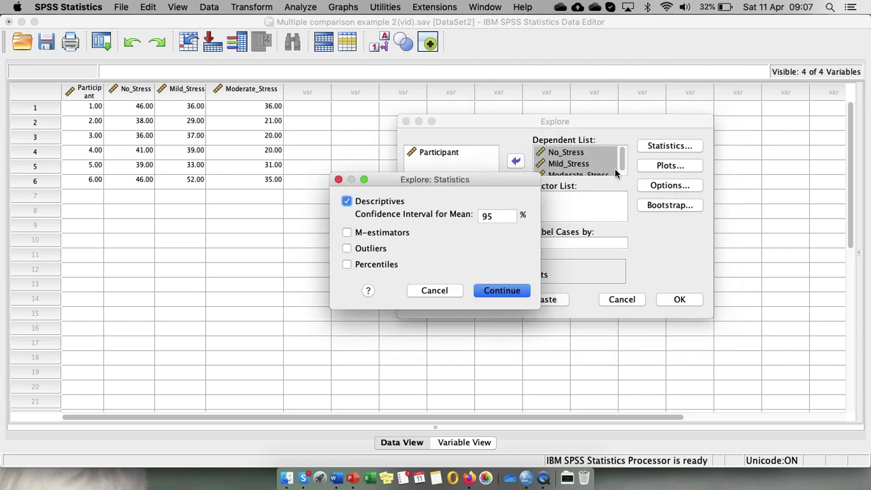
left_click(347, 248)
left_click(506, 292)
Step: Choose histograms and normality plots with tests instead of stem-and-leaf, then run Explore
left_click(670, 166)
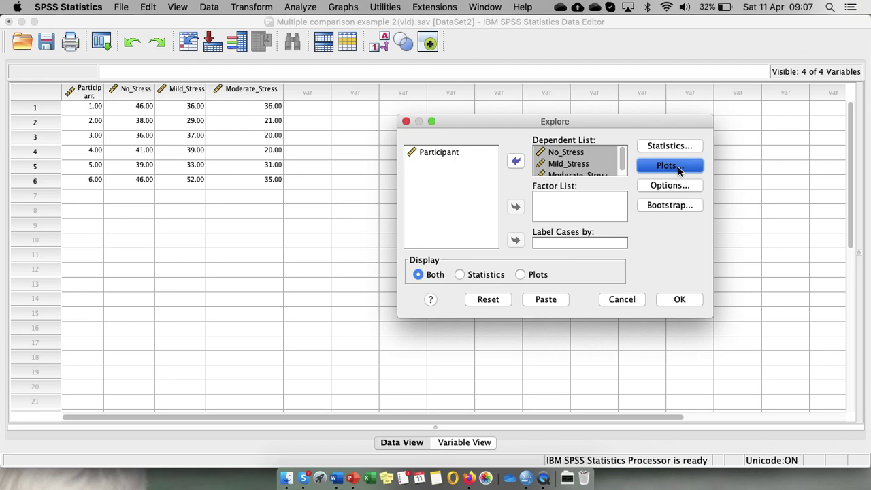
left_click(469, 171)
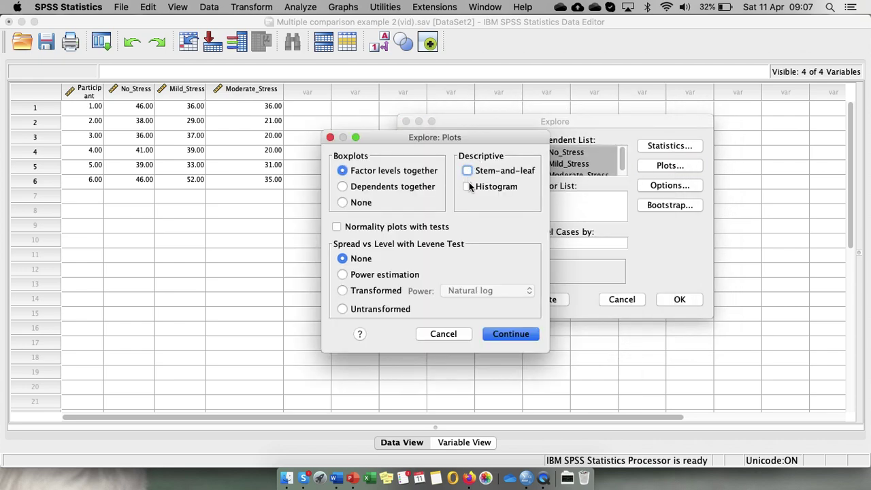
left_click(468, 187)
left_click(337, 228)
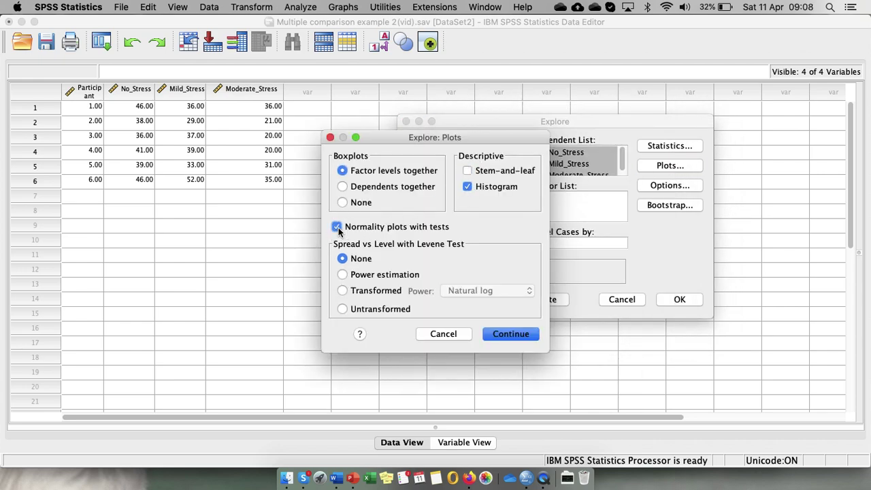
left_click(522, 335)
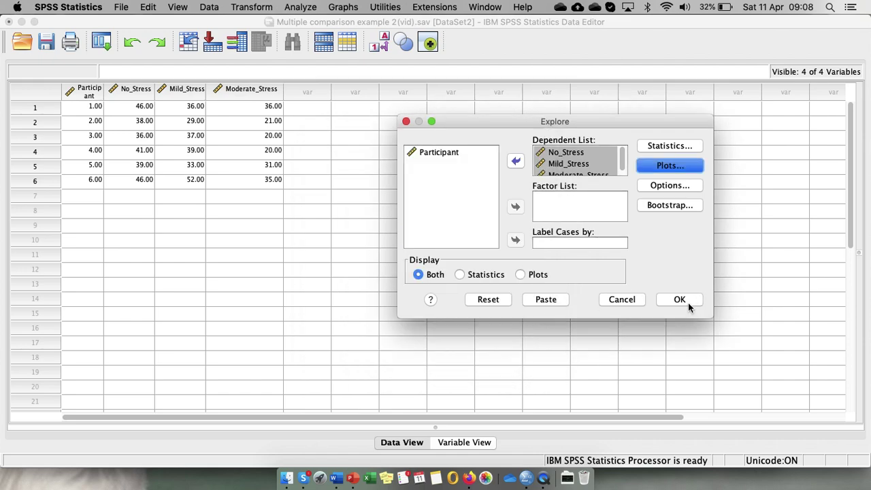
left_click(689, 302)
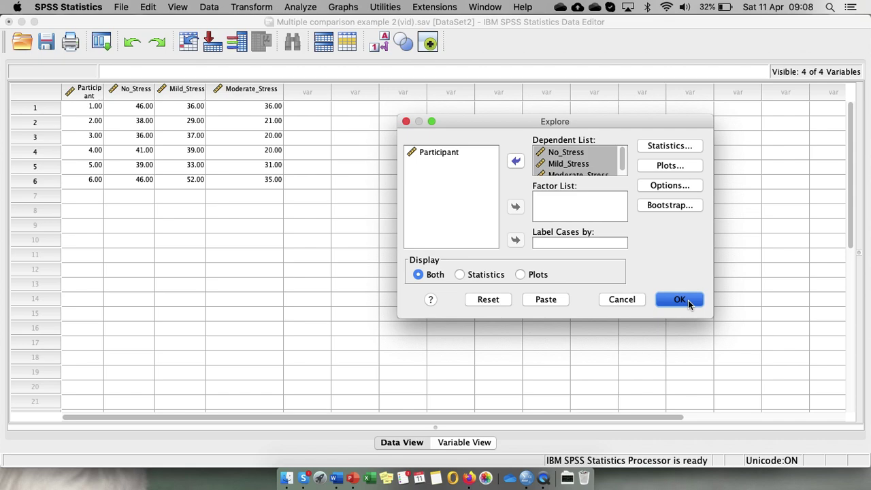
left_click(688, 303)
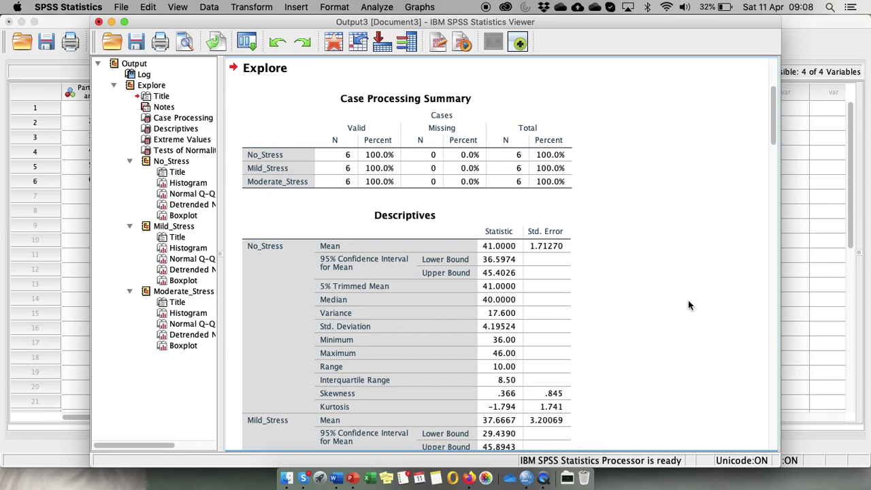
left_click(450, 129)
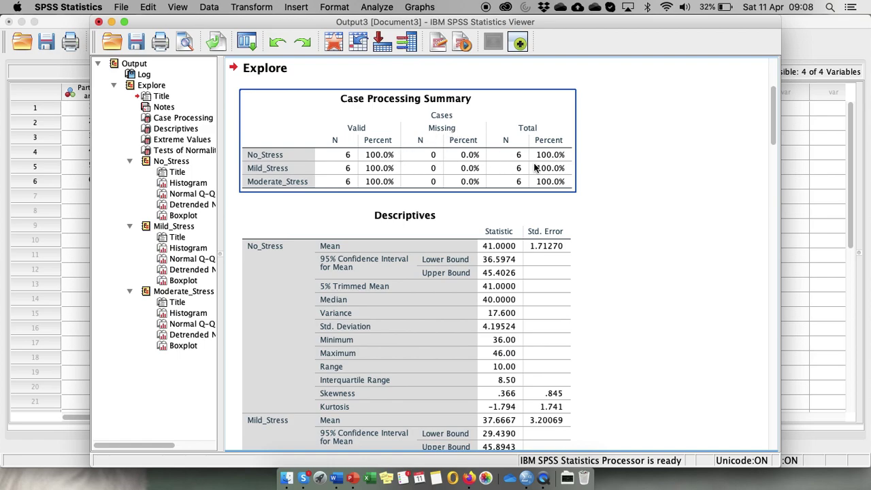
left_click(699, 194)
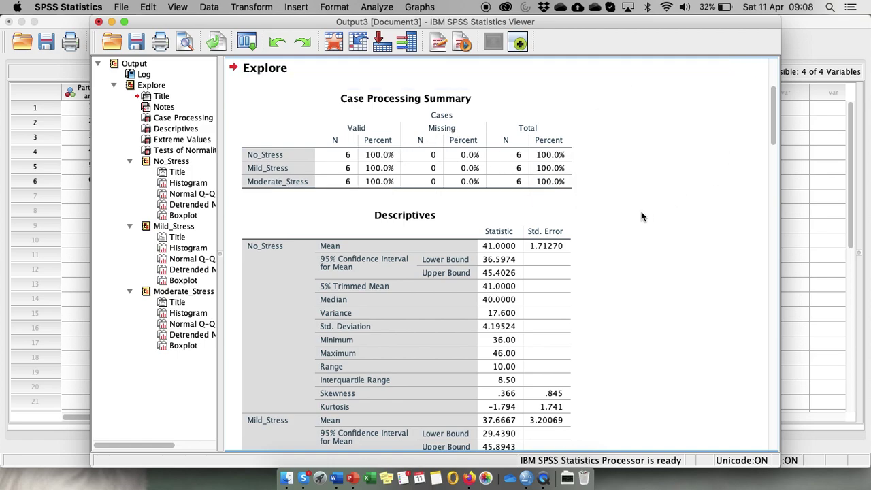
scroll(640, 216, "down", 3)
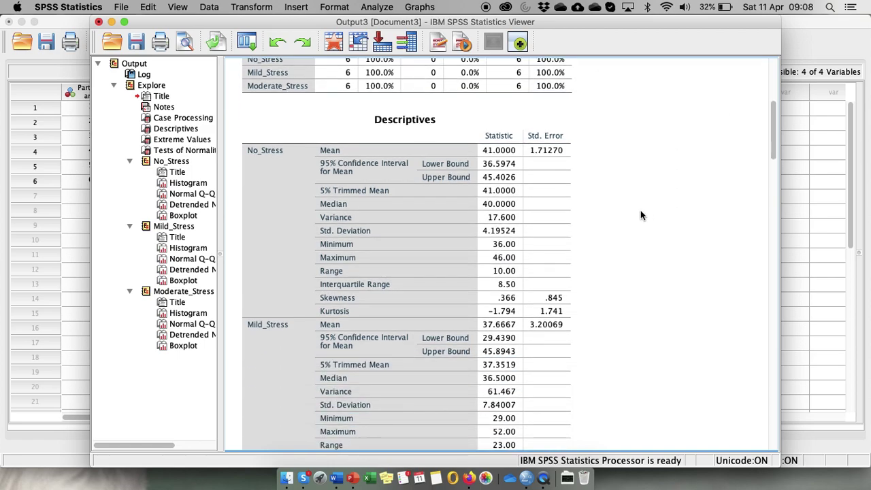
left_click(435, 291)
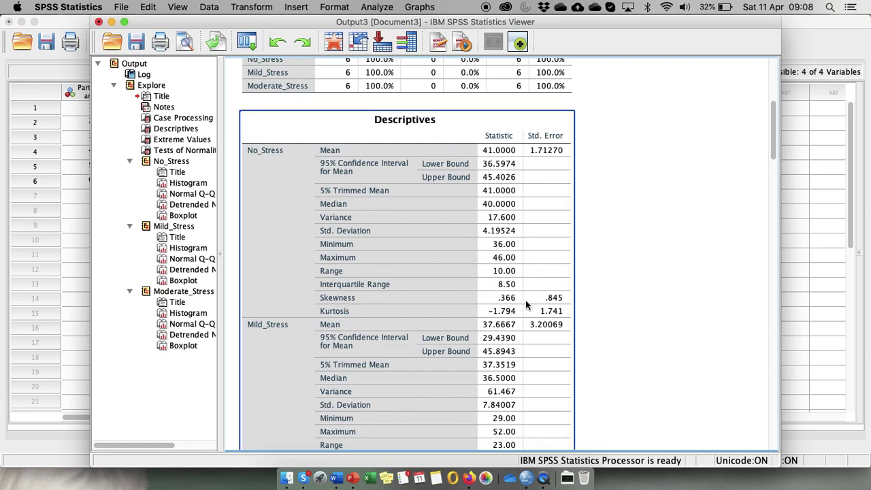
left_click(582, 325)
scroll(603, 348, "down", 1)
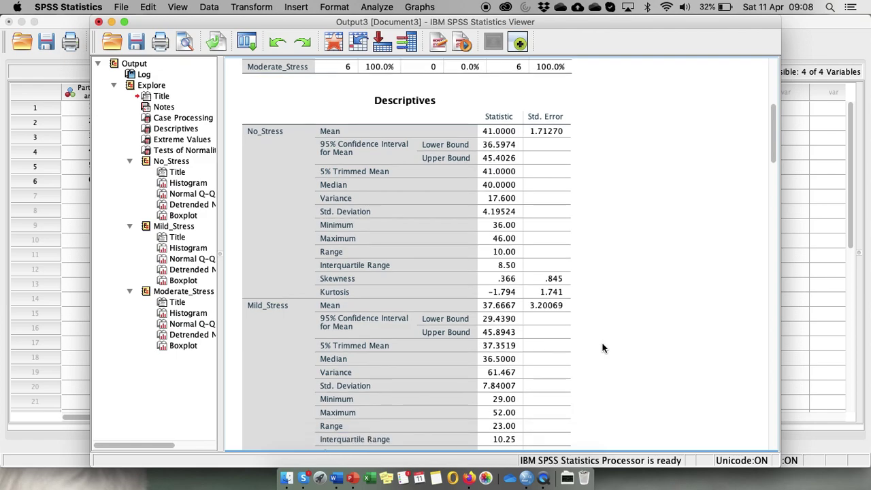
scroll(603, 348, "down", 6)
left_click(603, 349)
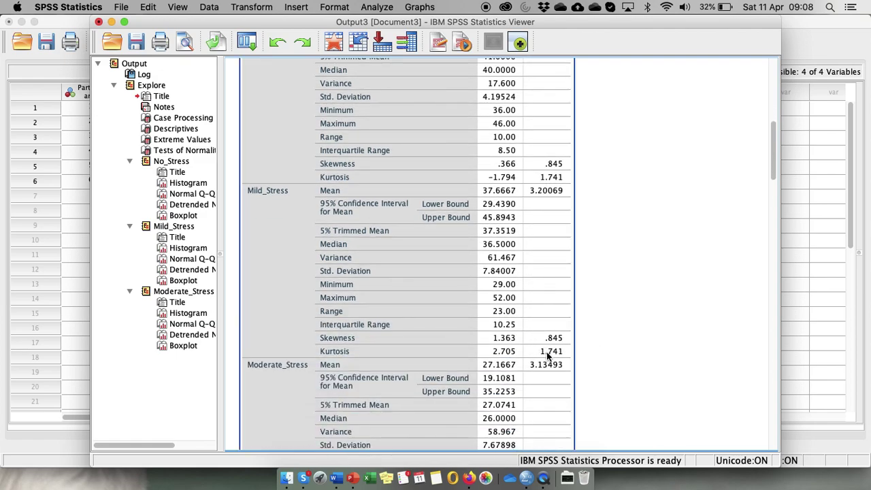
left_click(583, 352)
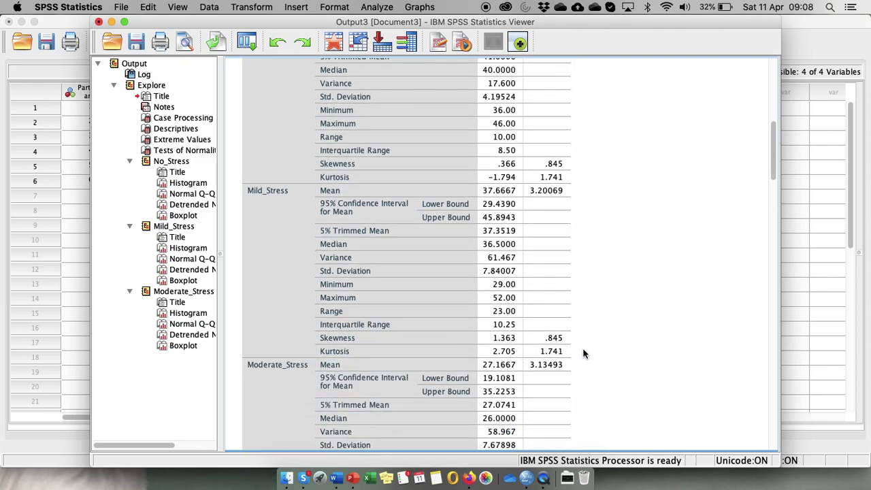
scroll(583, 354, "down", 8)
left_click(584, 354)
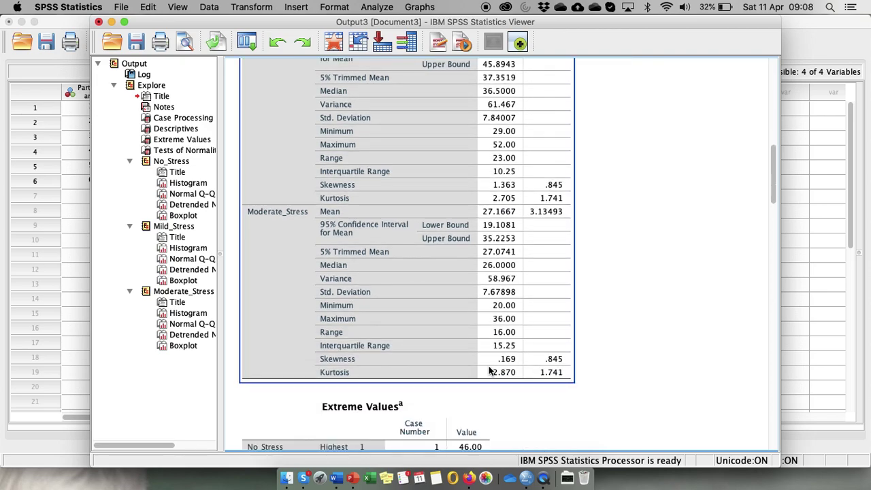
left_click(600, 388)
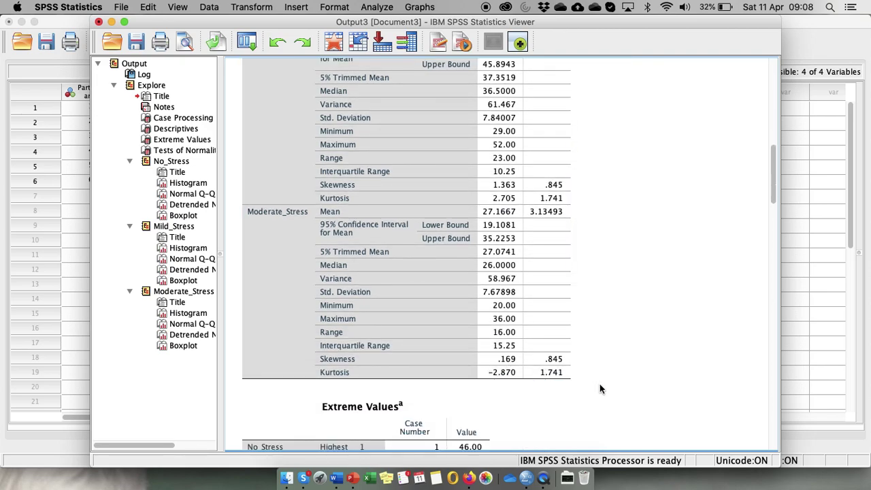
scroll(600, 388, "down", 5)
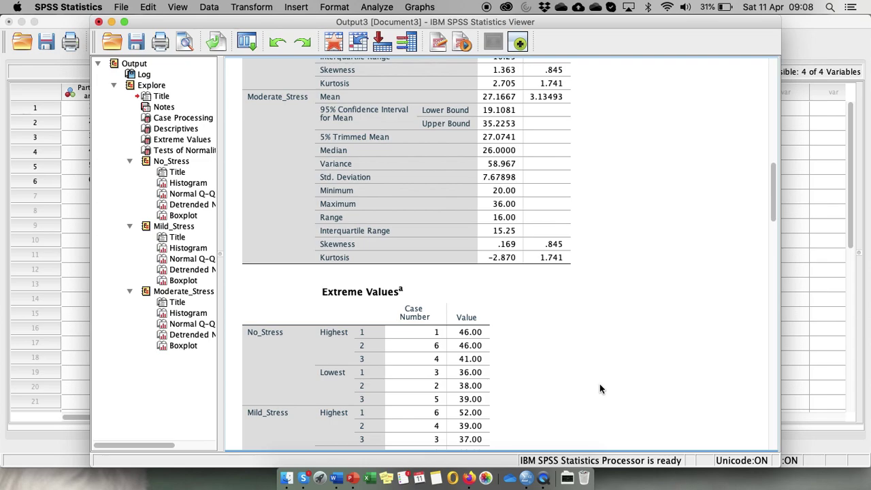
scroll(599, 388, "down", 20)
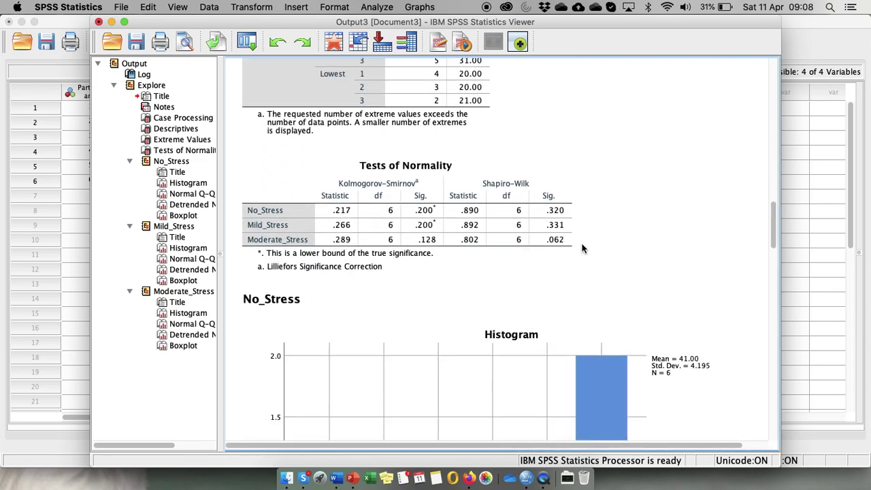
left_click(493, 258)
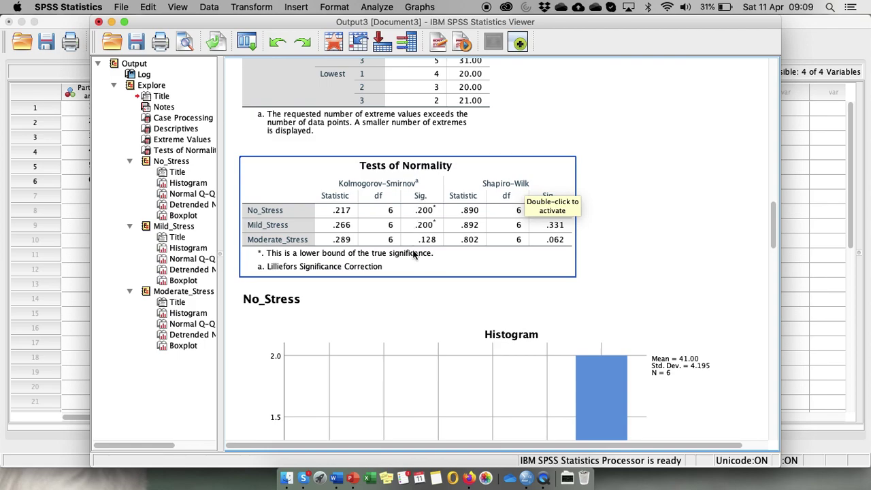
left_click(594, 235)
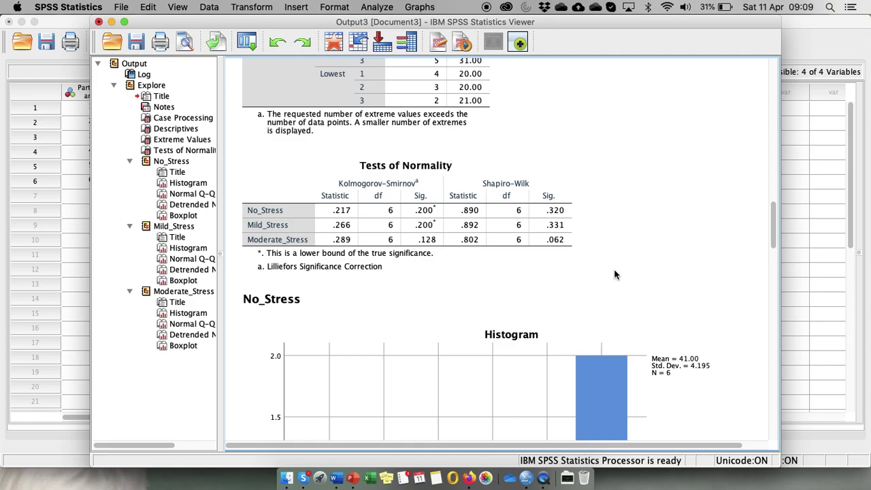
scroll(614, 274, "down", 7)
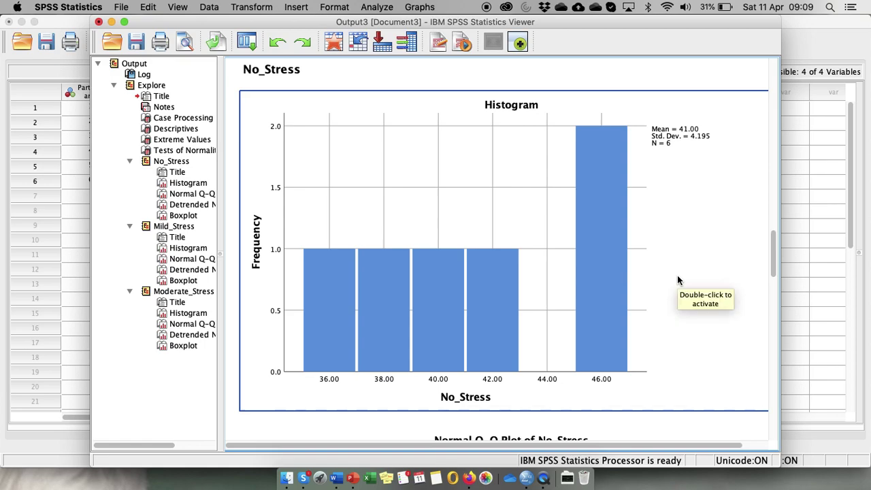
scroll(678, 279, "down", 10)
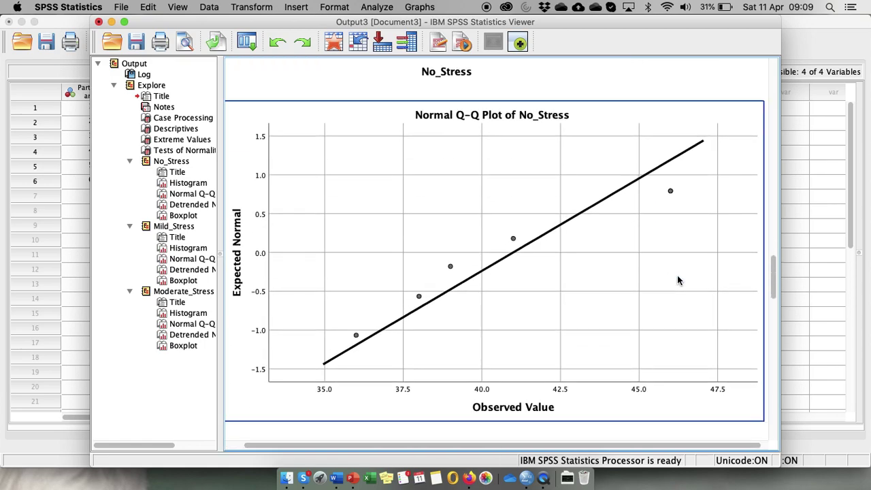
scroll(678, 277, "down", 12)
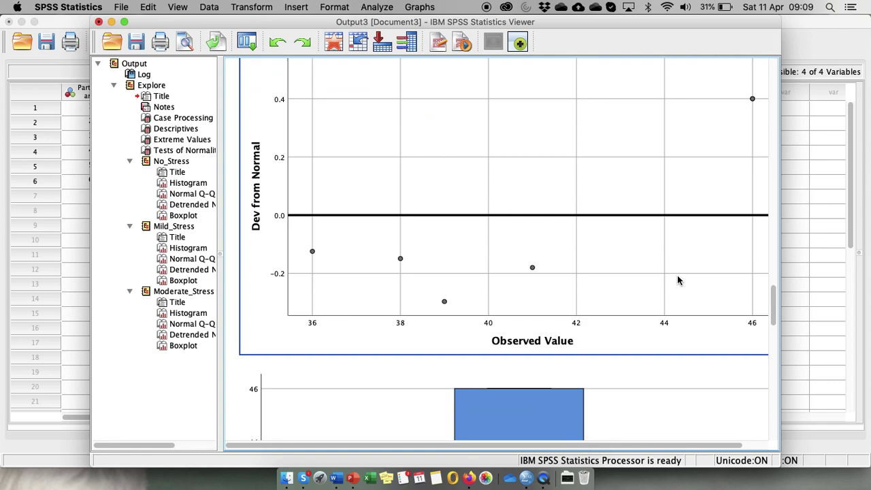
scroll(677, 280, "down", 3)
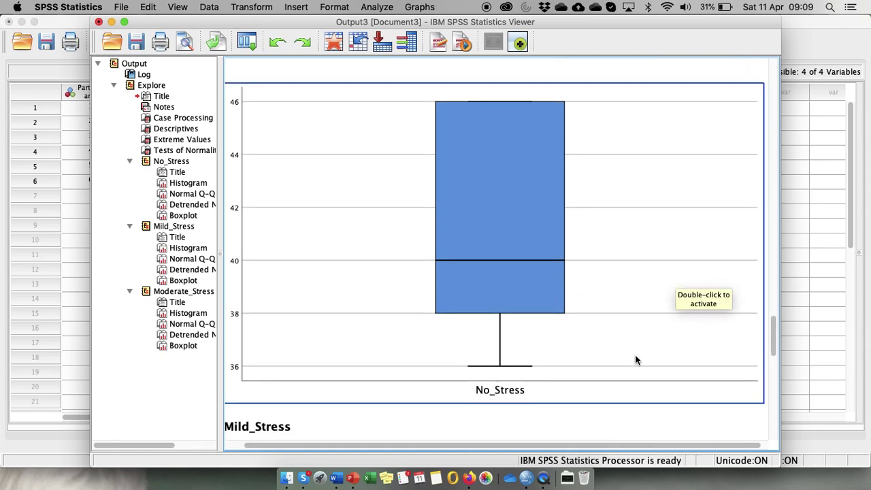
scroll(636, 360, "down", 10)
scroll(637, 359, "down", 2)
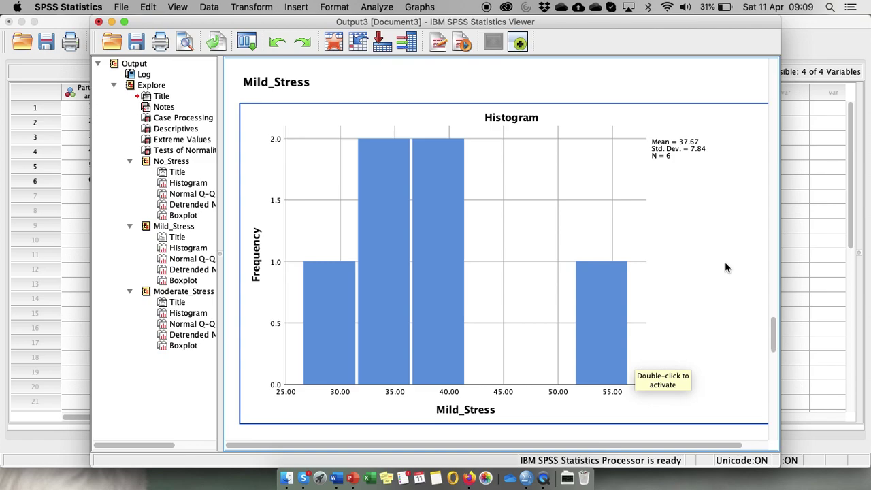
scroll(717, 311, "down", 15)
scroll(717, 311, "down", 10)
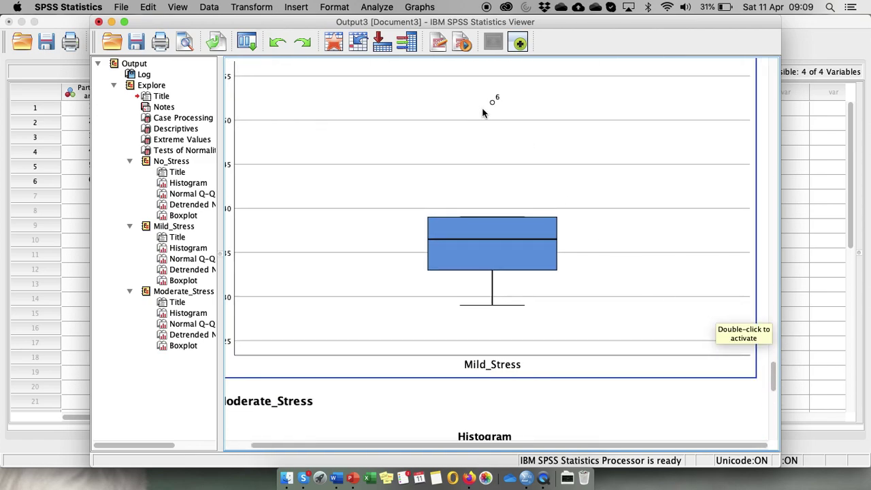
scroll(611, 203, "up", 2)
scroll(610, 203, "left", 1)
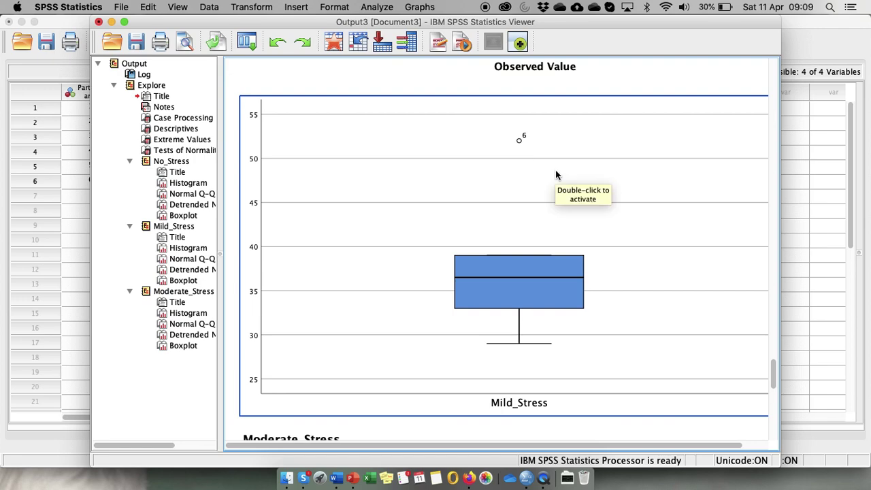
scroll(555, 175, "down", 10)
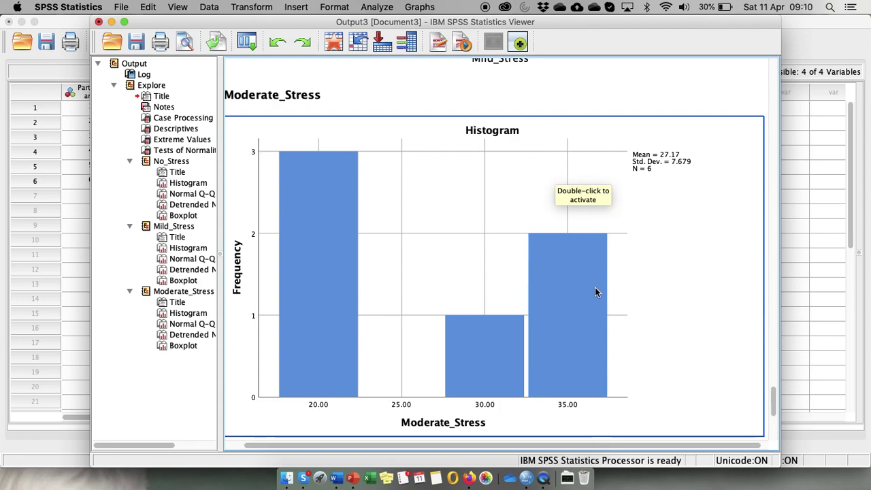
scroll(595, 289, "down", 2)
scroll(595, 292, "down", 15)
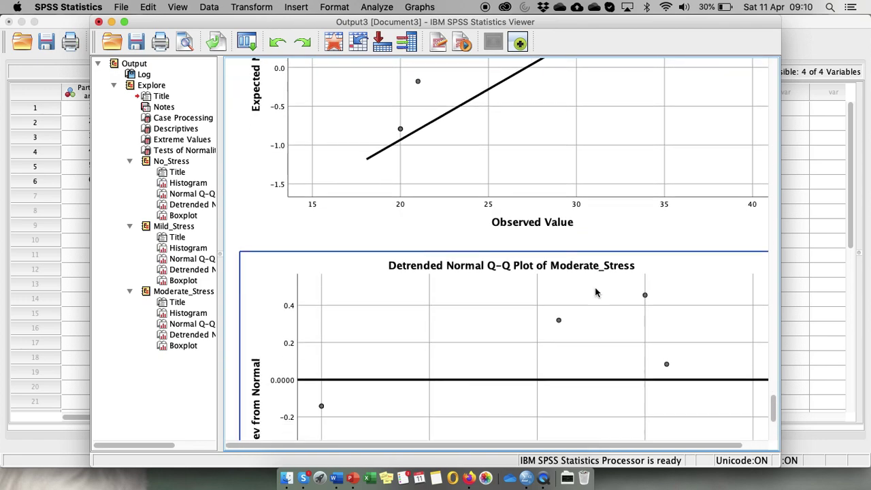
scroll(595, 292, "down", 10)
scroll(595, 293, "right", 2)
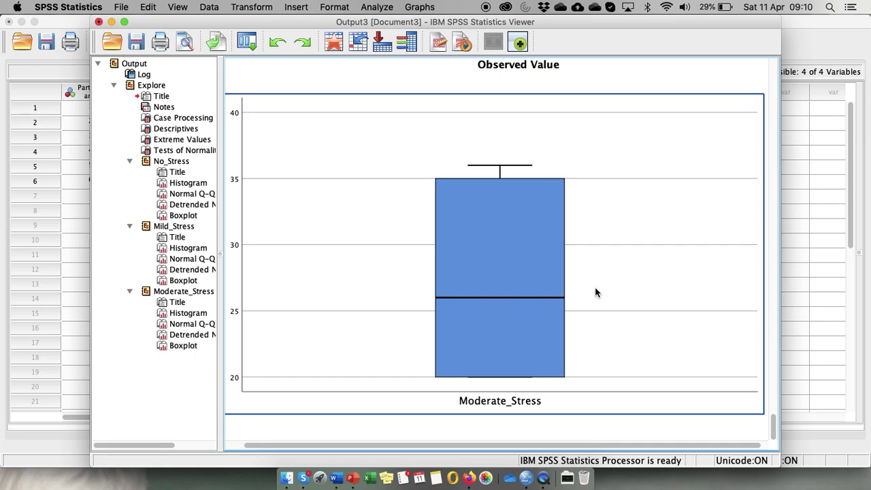
Step: From the stress Data Editor, start a General Linear Model Repeated Measures analysis
left_click(73, 237)
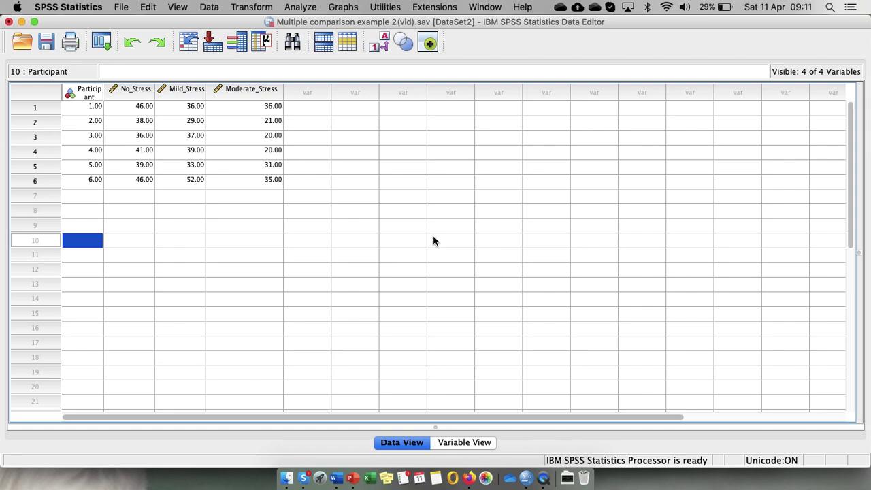
left_click(303, 8)
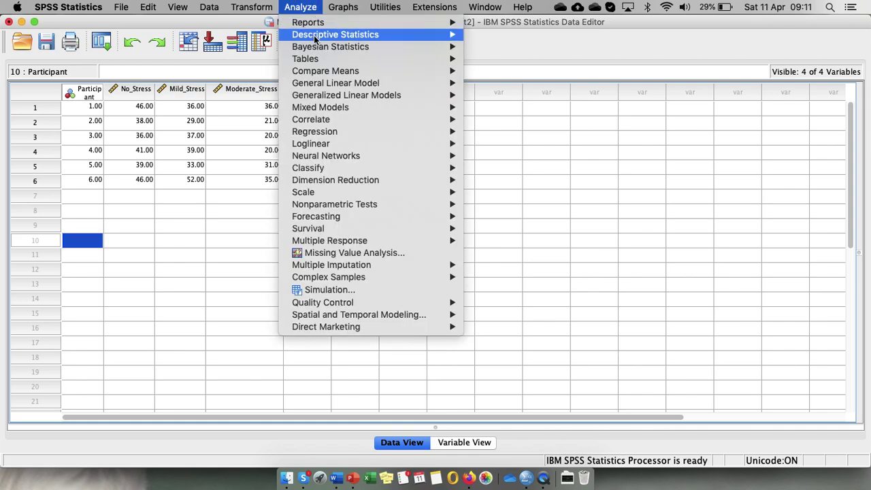
mouse_move(451, 85)
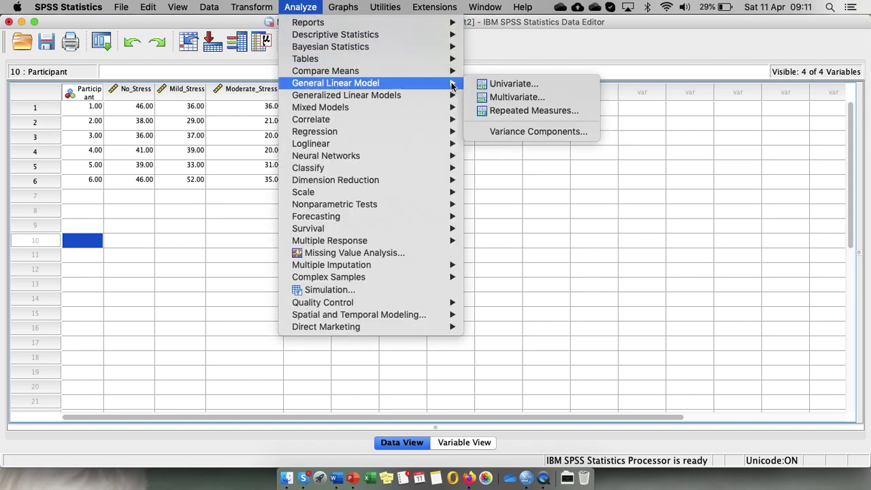
left_click(501, 112)
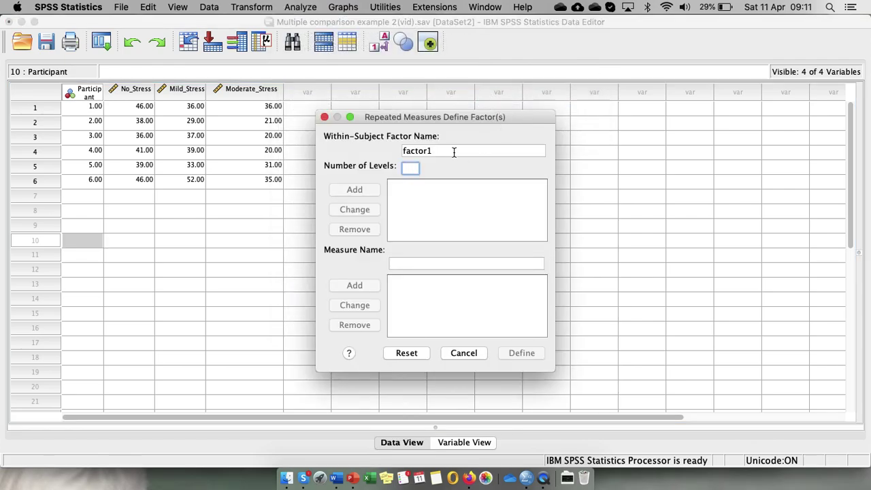
Step: Replace factor1 with a within-subject factor named Stess with 3 levels, and define it
left_click(452, 150)
left_click_drag(452, 150, 388, 151)
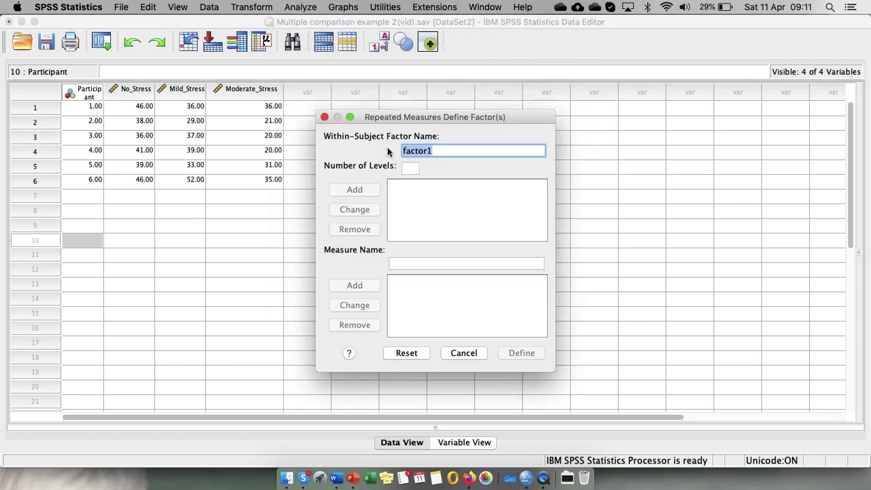
type("Stess")
left_click(410, 169)
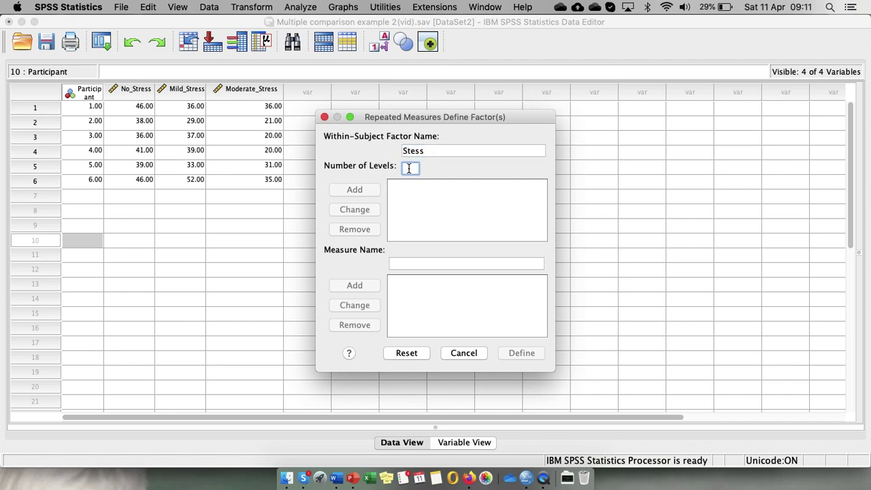
type("3")
left_click(371, 192)
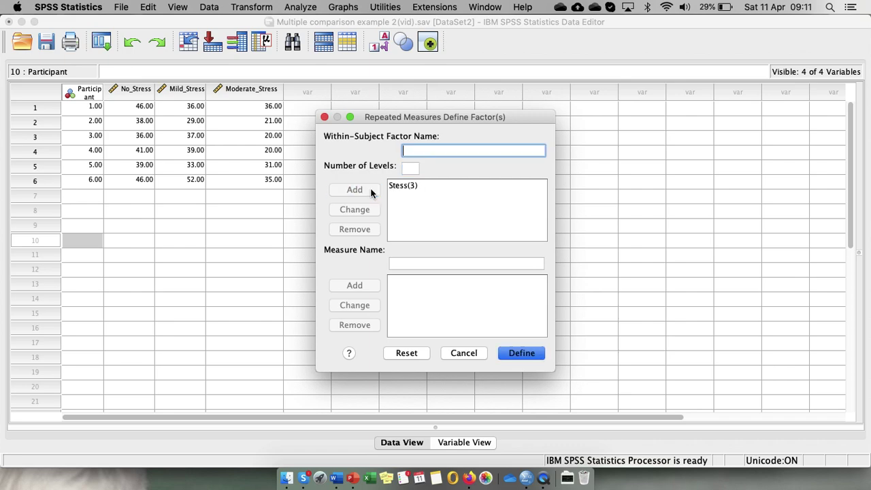
left_click(521, 358)
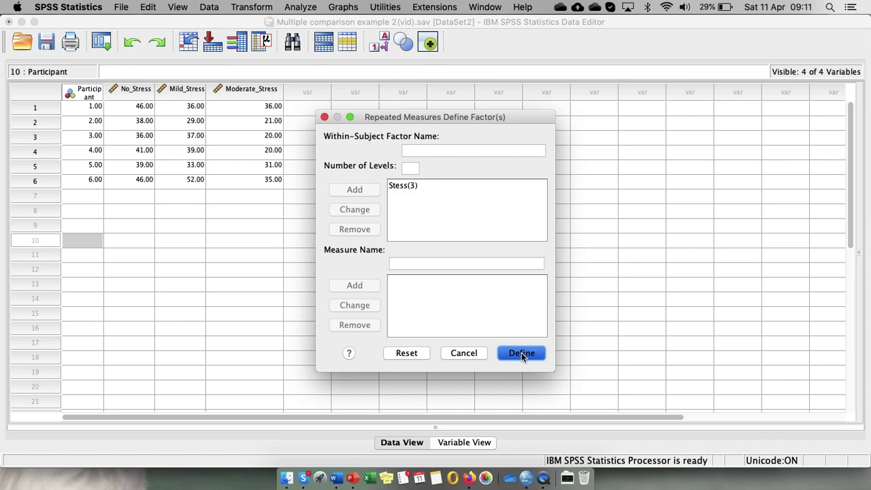
left_click(521, 354)
left_click(522, 353)
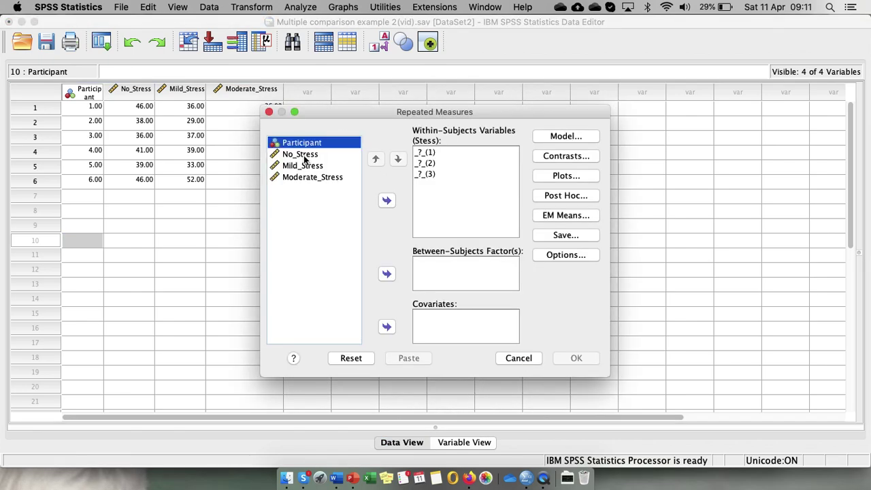
Step: Move No_Stress, Mild_Stress and Moderate_Stress in turn into Within-Subjects Variables slots 1–3
left_click(300, 154)
left_click(387, 200)
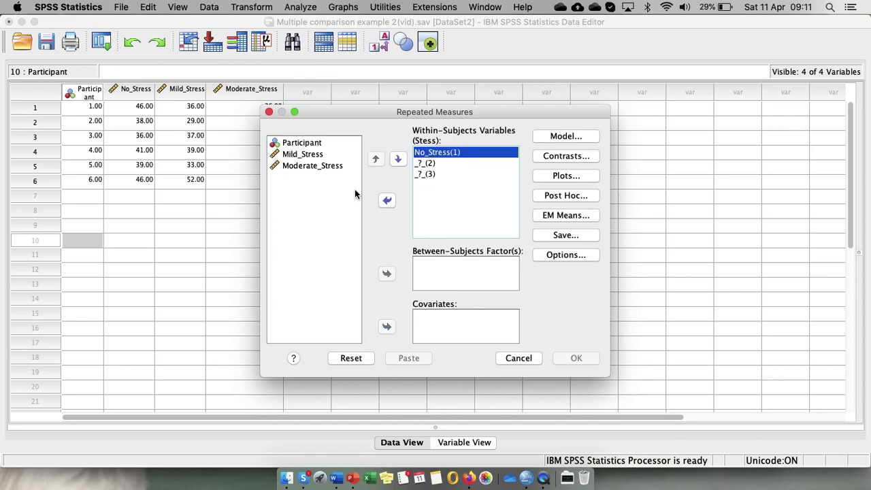
left_click(303, 154)
left_click(386, 201)
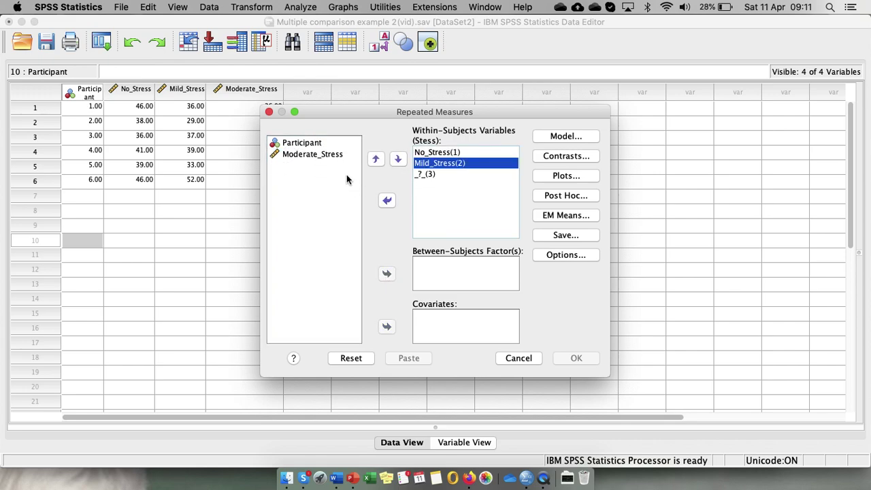
left_click(330, 155)
left_click(386, 201)
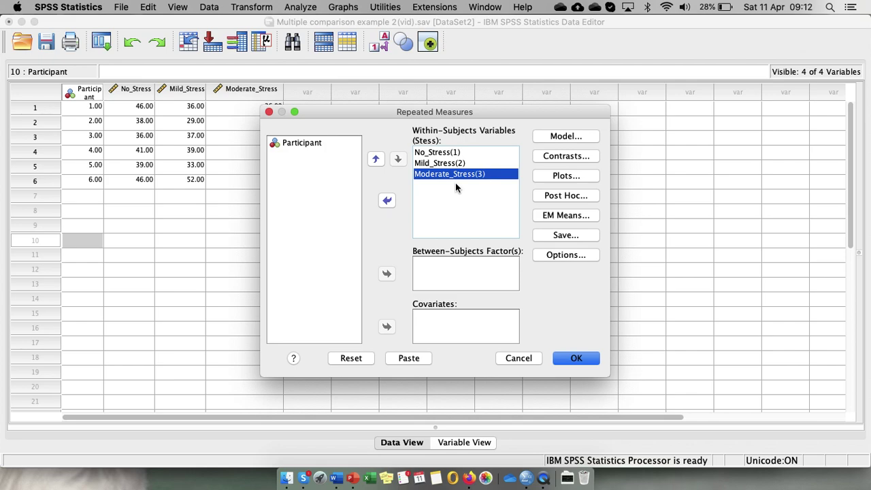
Step: Add a profile plot with Stess on the horizontal axis, drawn as a bar chart
left_click(582, 178)
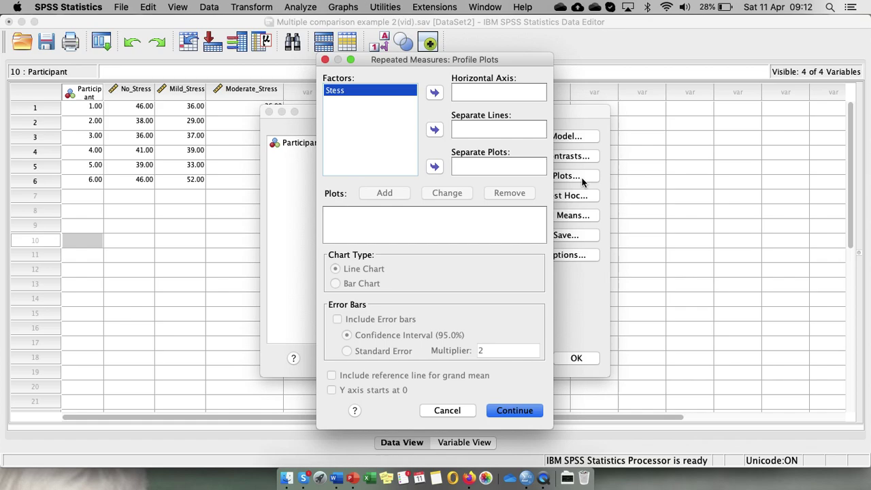
left_click(435, 93)
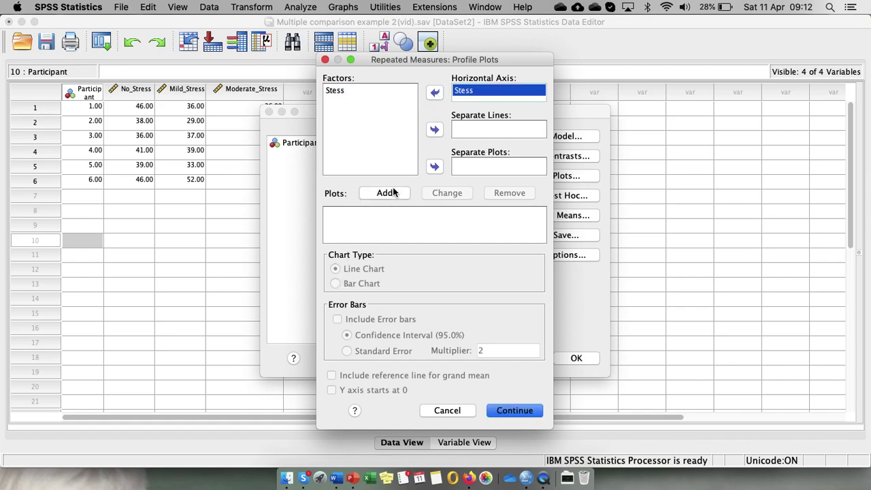
left_click(385, 193)
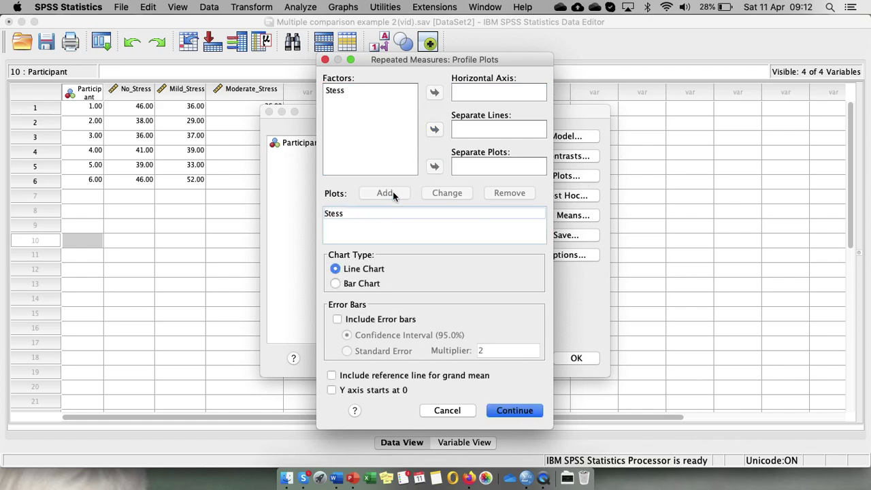
left_click(335, 284)
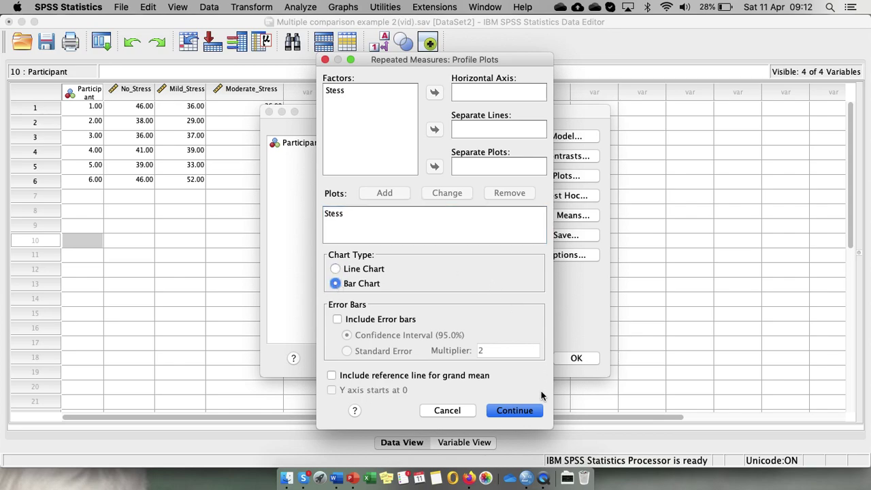
left_click(525, 413)
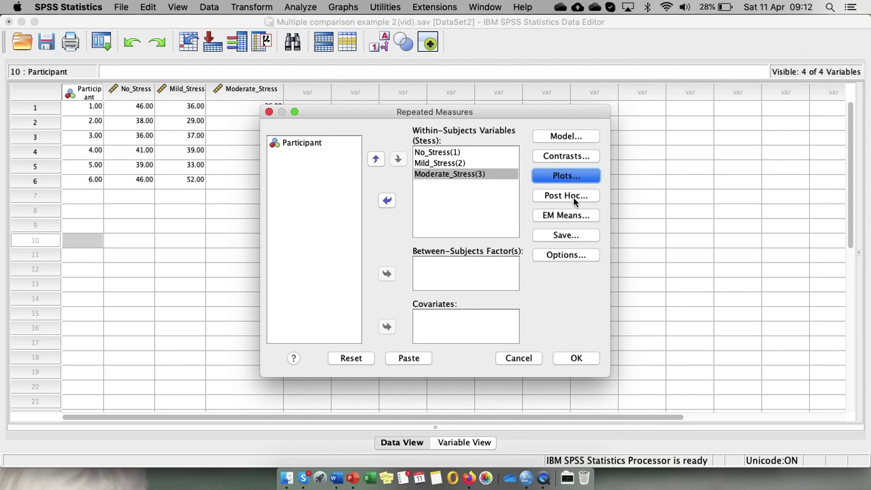
left_click(572, 197)
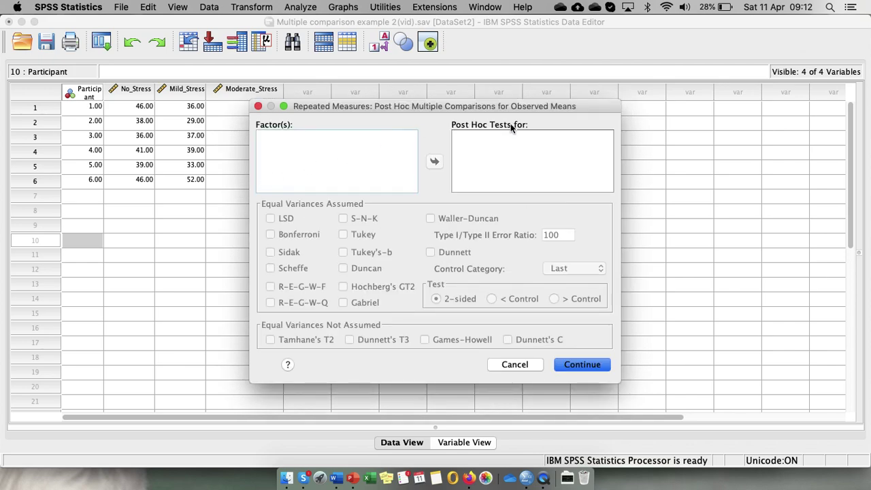
left_click(584, 366)
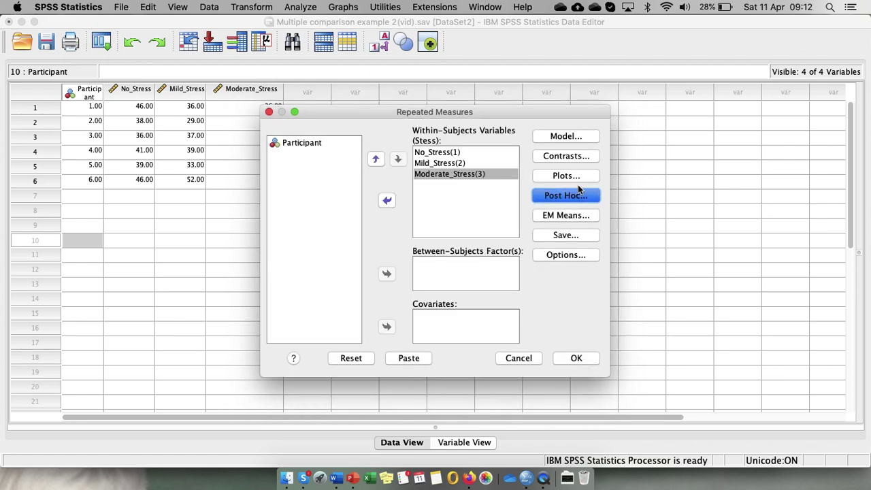
Step: Display Stess means under EM Means, comparing main effects with Bonferroni adjustment
left_click(558, 219)
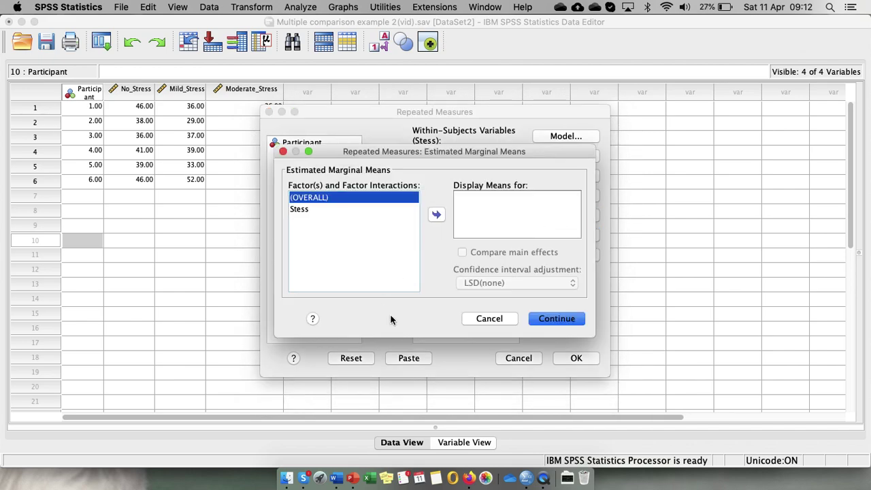
left_click(308, 211)
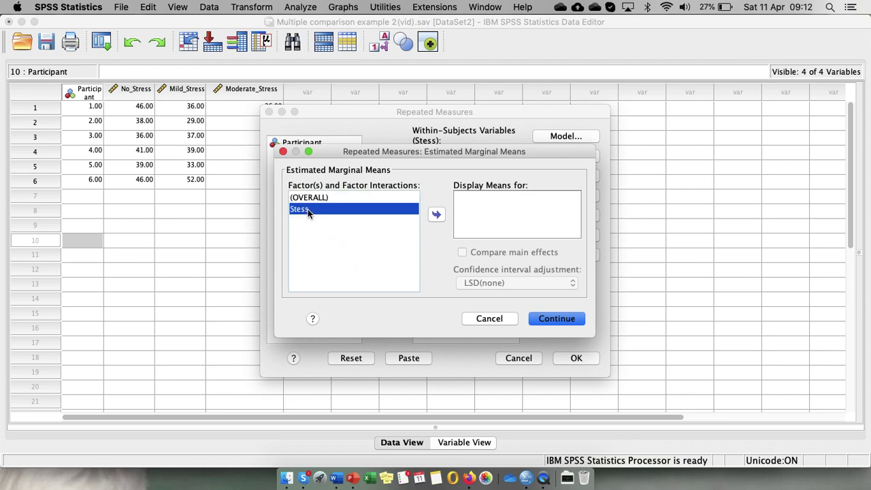
left_click(435, 217)
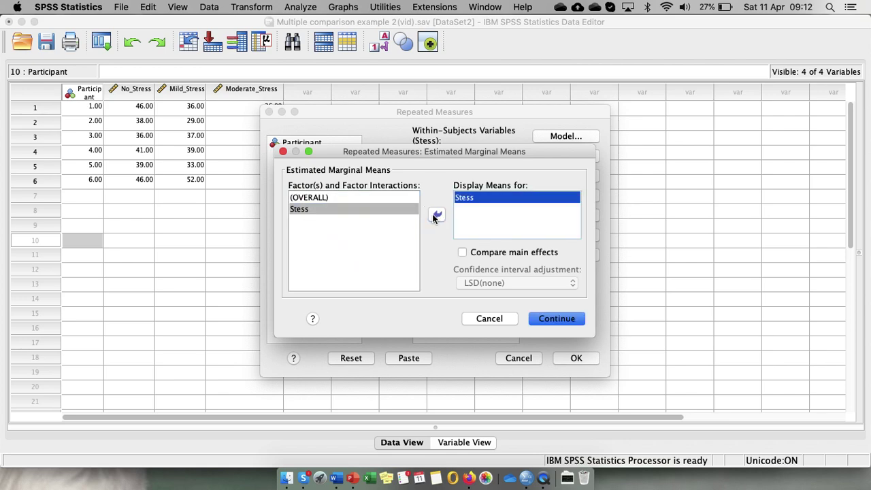
left_click(463, 253)
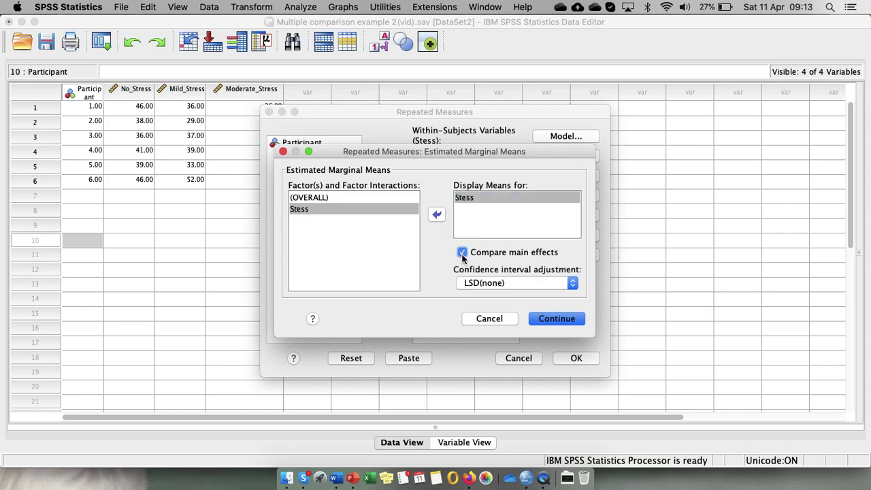
left_click(576, 289)
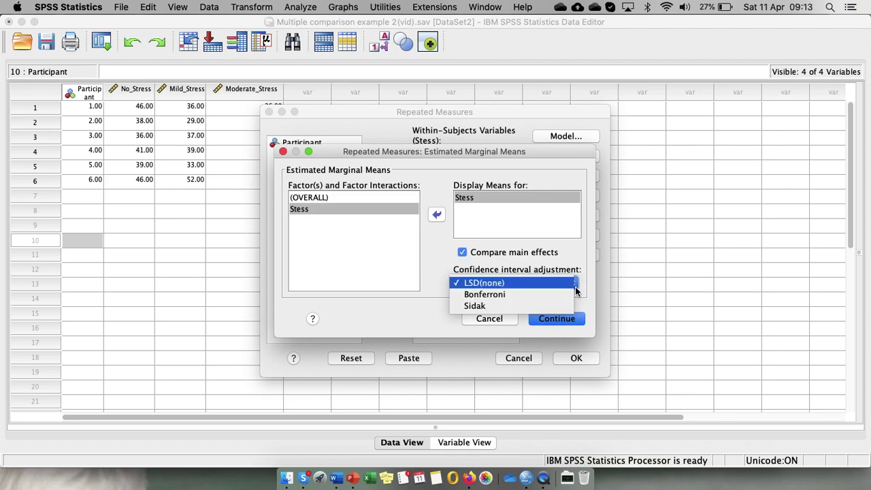
left_click(533, 297)
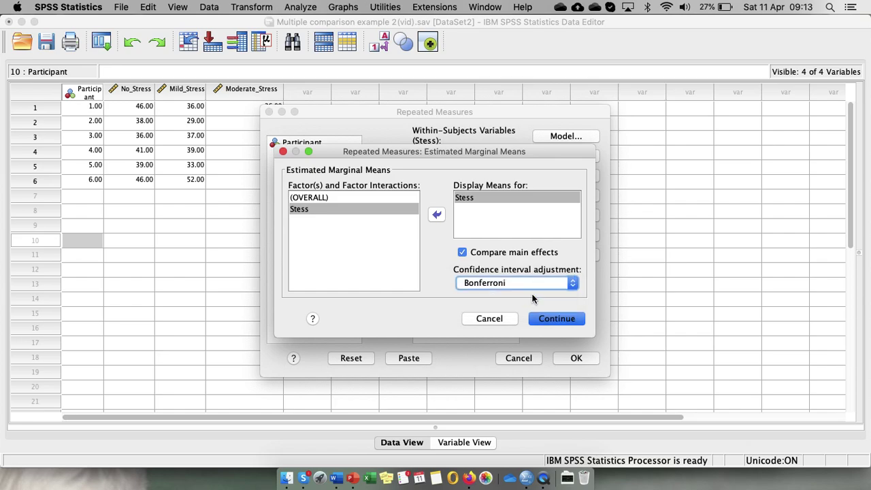
left_click(562, 320)
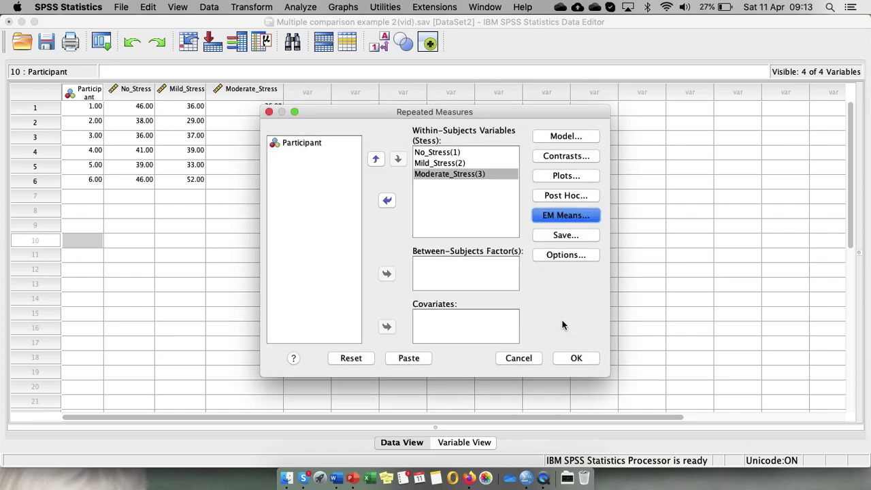
Step: Include descriptive statistics under Options and run the repeated-measures ANOVA
left_click(560, 255)
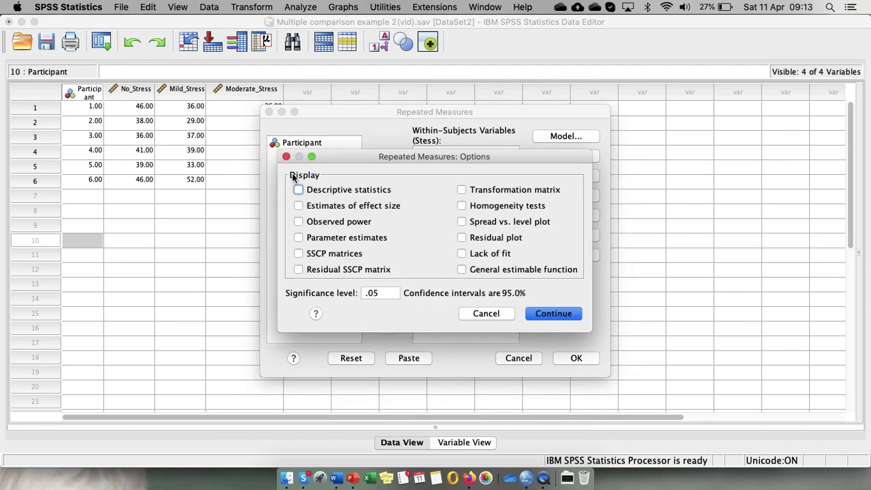
left_click(298, 190)
left_click(572, 318)
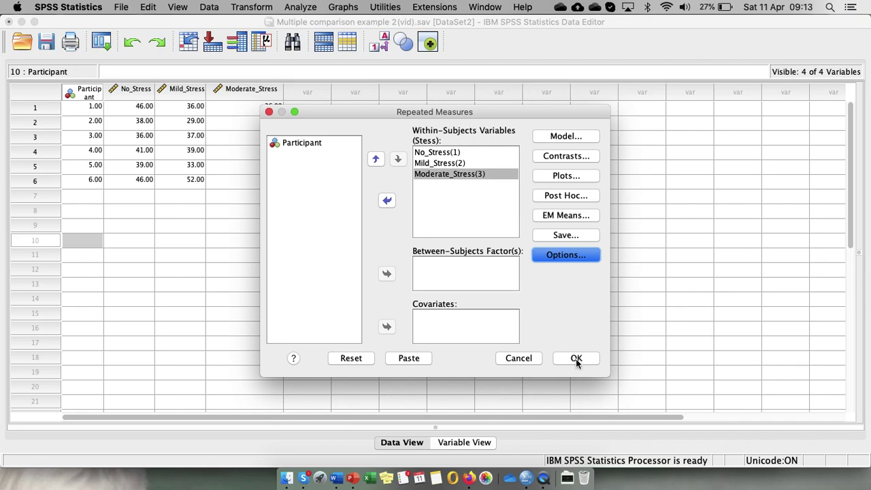
left_click(576, 360)
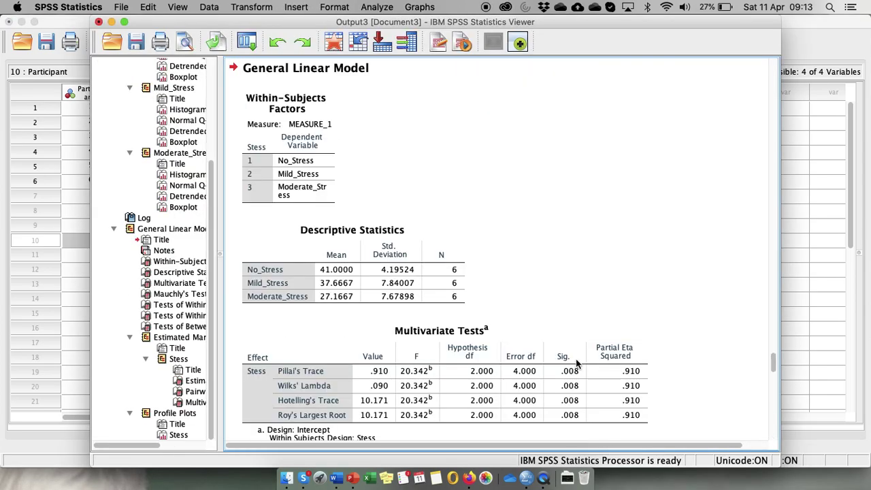
left_click(325, 156)
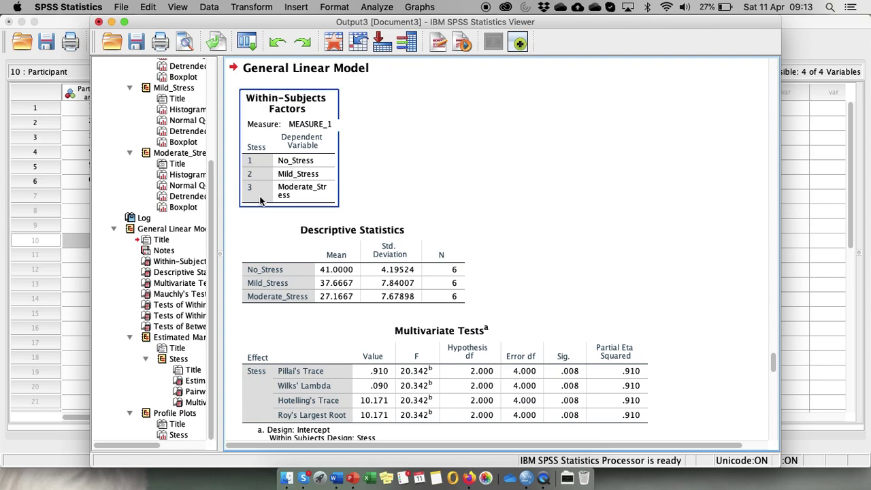
left_click(503, 214)
scroll(408, 218, "down", 5)
left_click(398, 205)
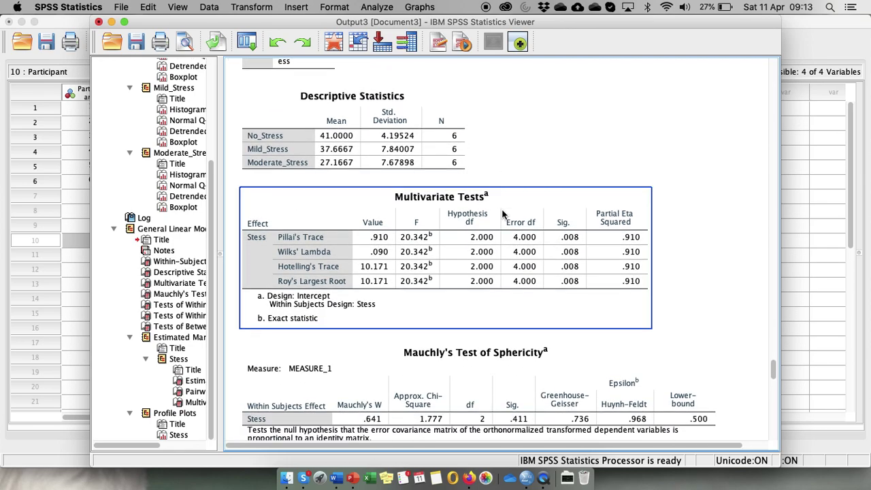
scroll(397, 170, "up", 2)
left_click(397, 169)
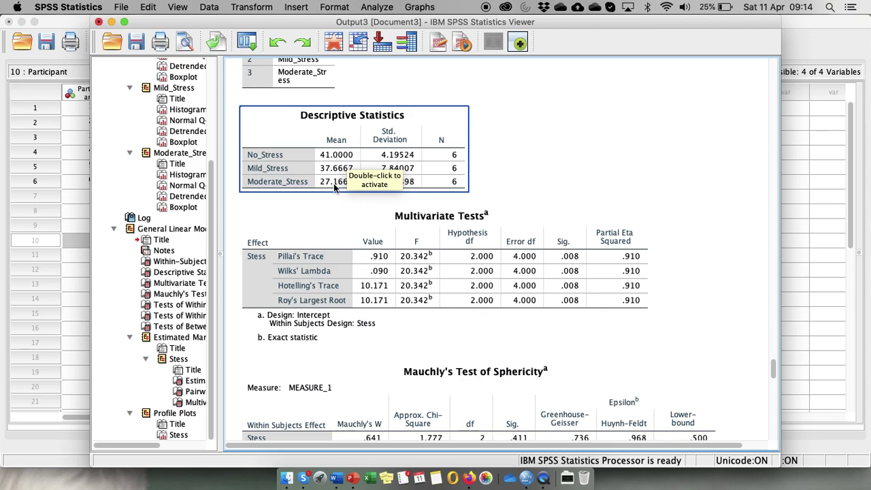
left_click(643, 178)
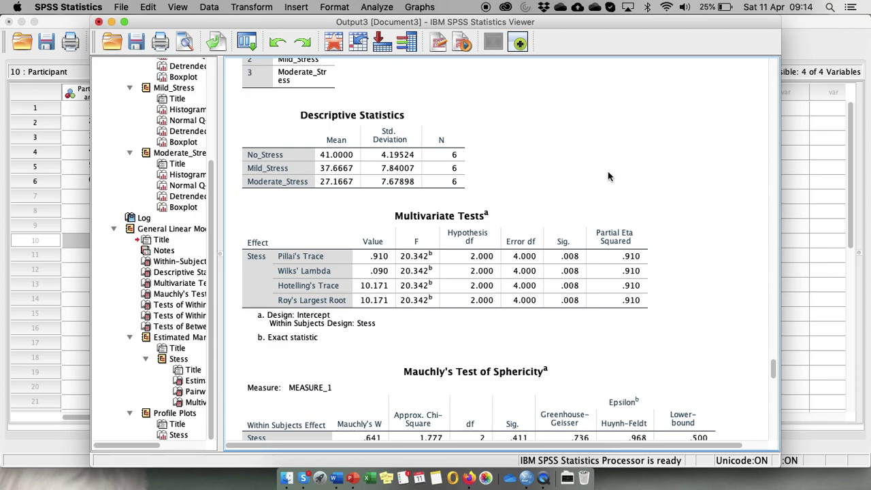
Step: Scroll past Mauchly's Test through Within-Subjects Effects to the Contrasts and Between-Subjects tables
scroll(608, 175, "down", 6)
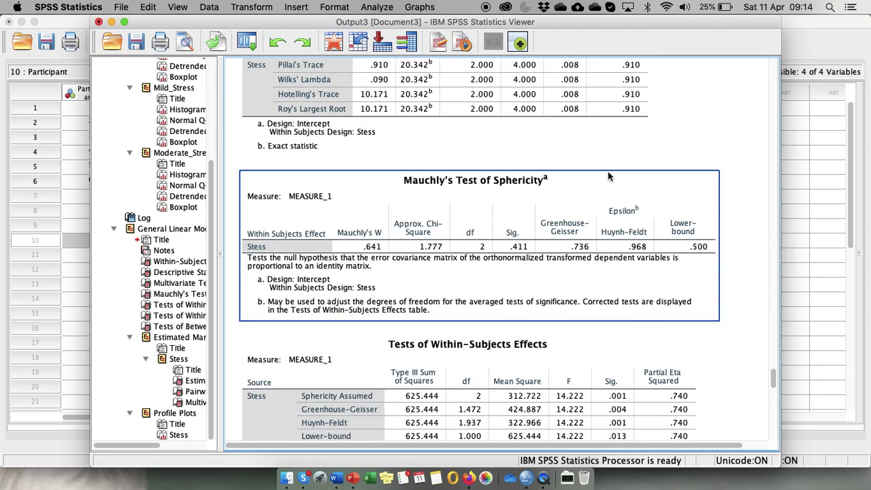
scroll(608, 176, "down", 1)
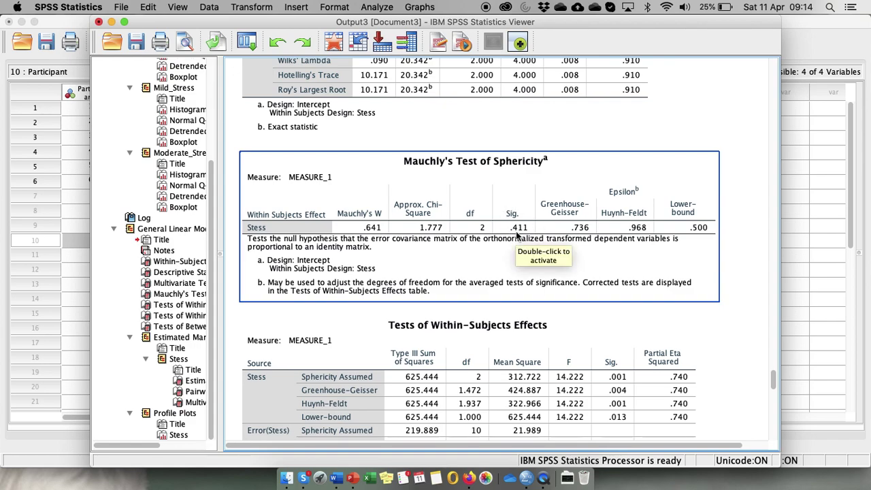
scroll(497, 388, "down", 3)
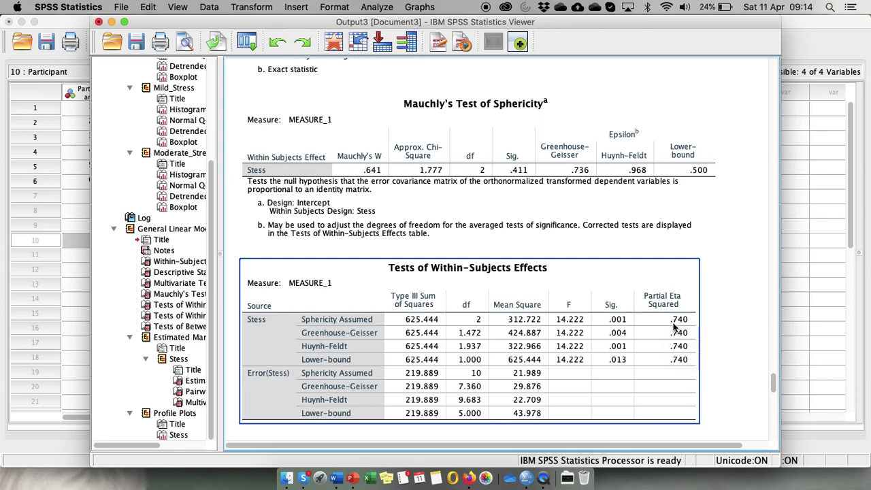
scroll(674, 327, "down", 2)
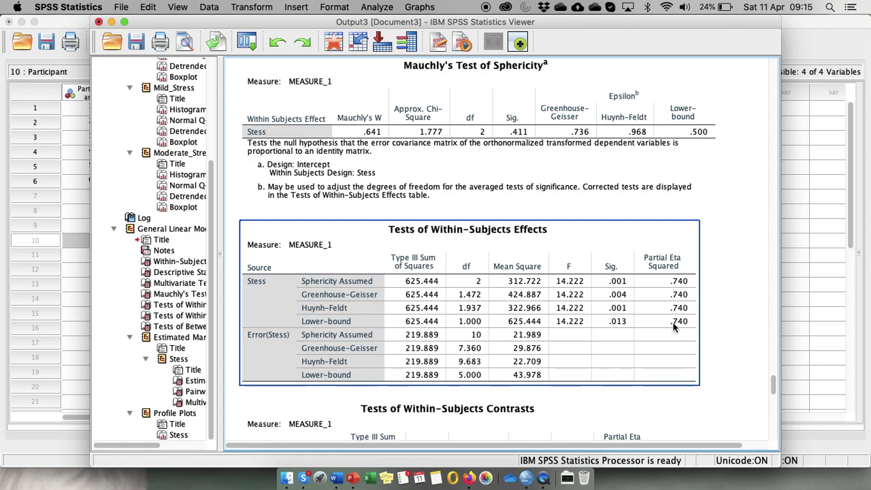
scroll(674, 327, "down", 10)
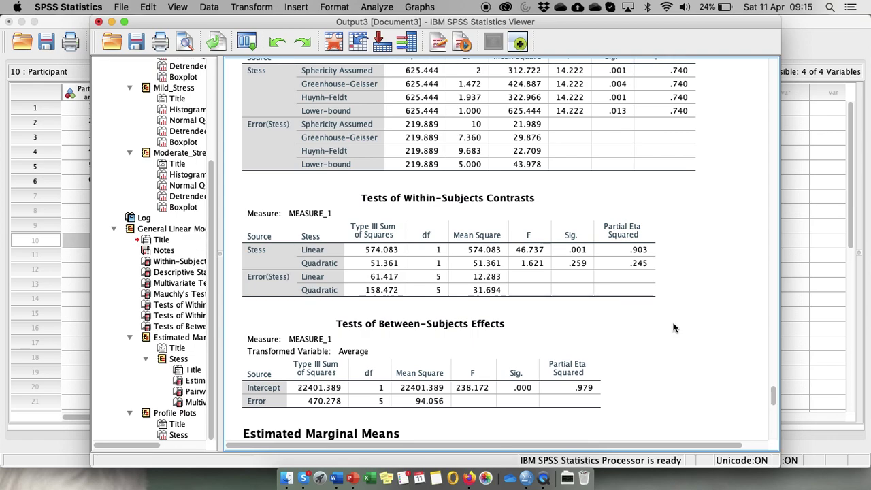
Step: Scroll to Estimated Marginal Means and select the Estimates and Pairwise Comparisons tables
scroll(674, 327, "down", 12)
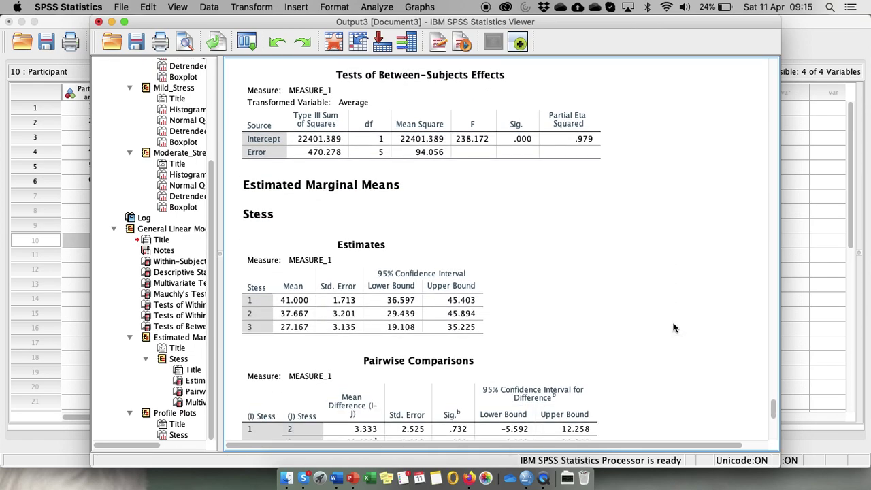
scroll(562, 227, "down", 3)
scroll(533, 226, "down", 1)
left_click(454, 157)
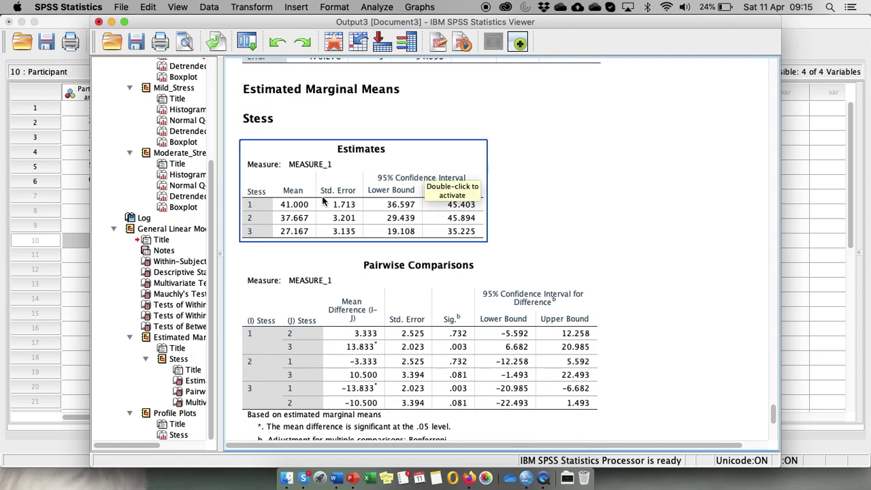
left_click(257, 350)
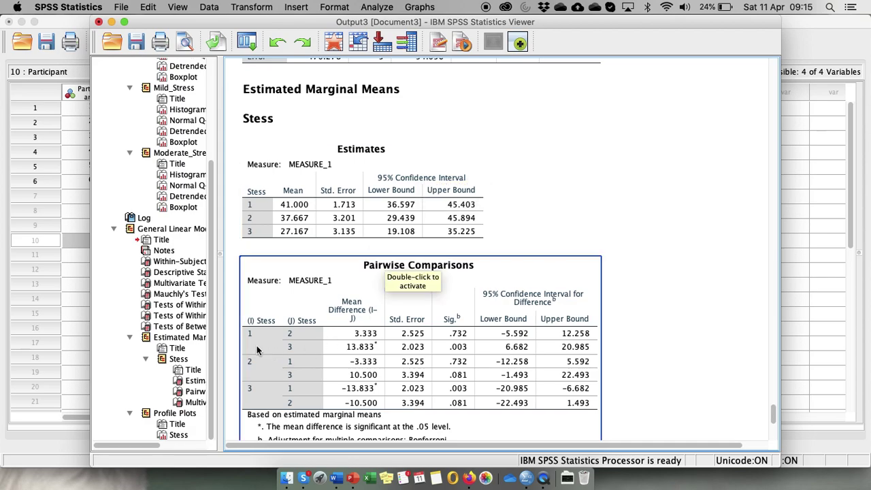
Step: Review the Bonferroni pairwise comparisons (levels 1–3 Sig. .003), then continue to Profile Plots
scroll(286, 352, "down", 3)
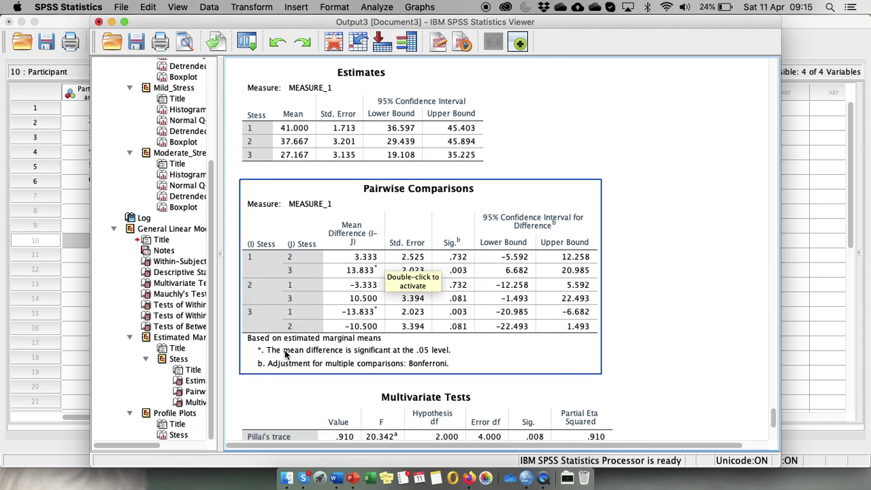
left_click(638, 350)
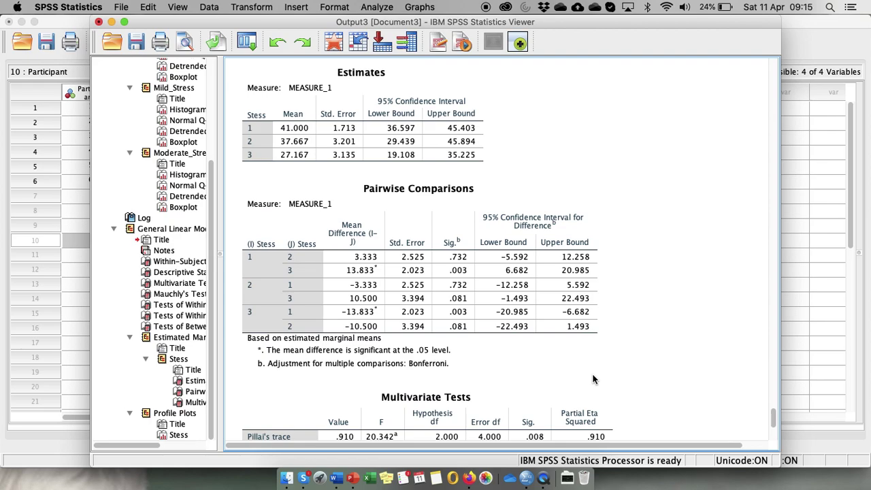
left_click(584, 312)
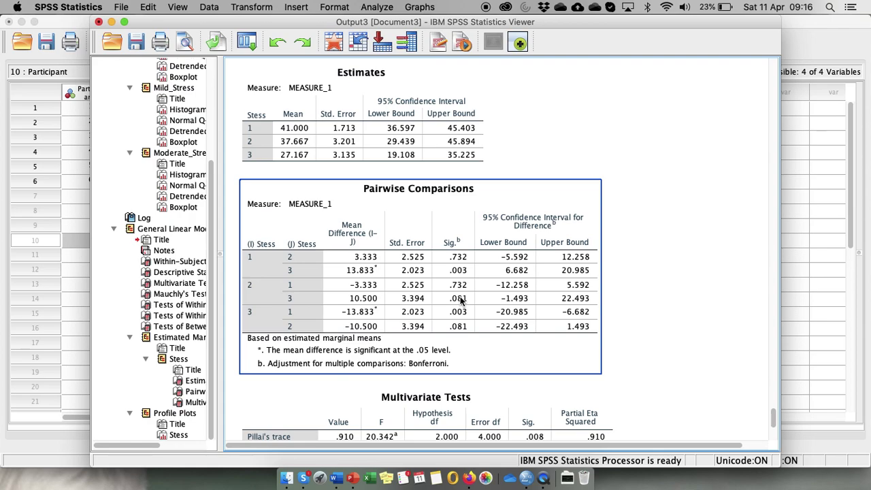
left_click(660, 329)
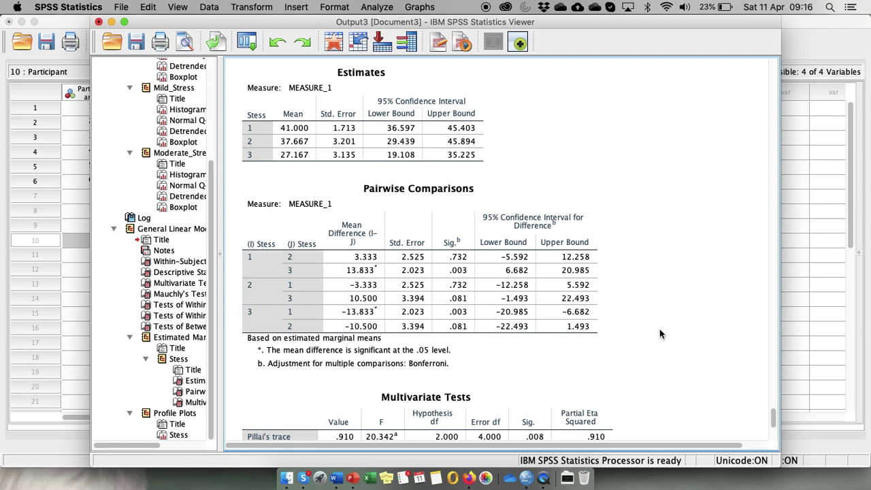
scroll(658, 332, "down", 5)
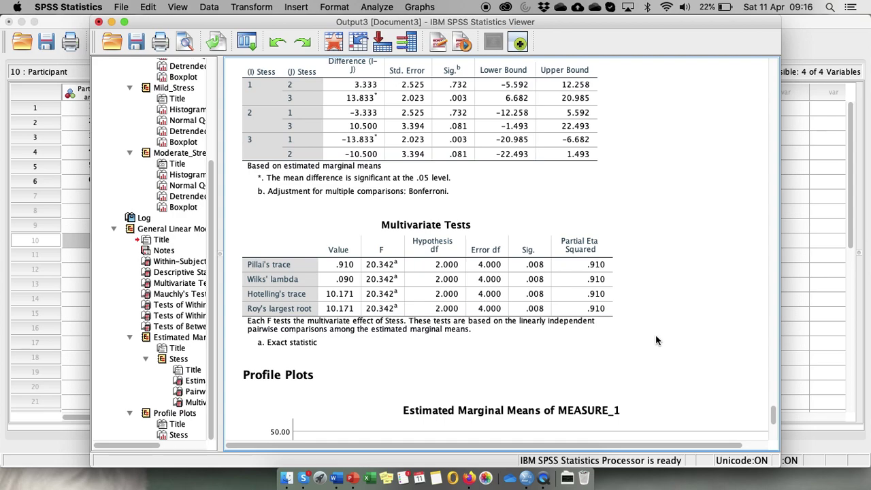
Step: Scroll to the Profile Plots bar chart showing means falling from about 41 to 27
scroll(655, 335, "down", 8)
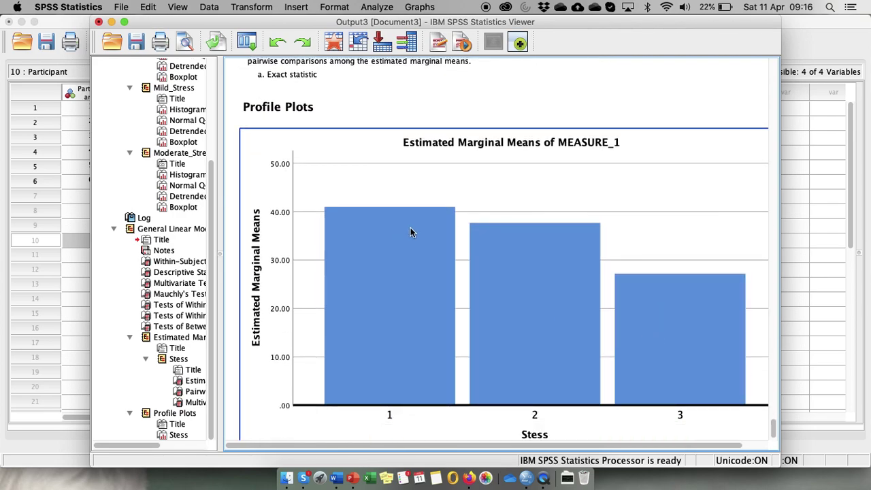